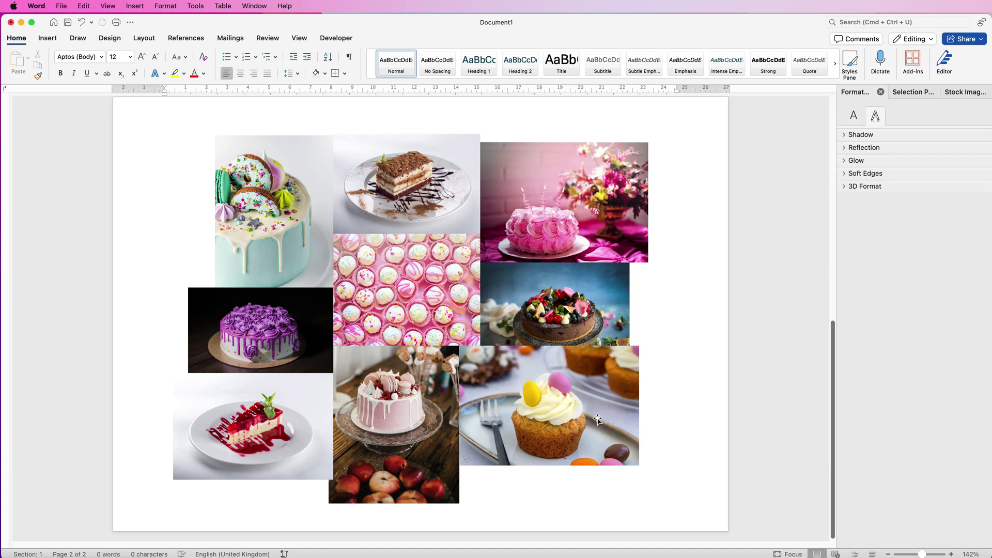
# Switch the blank document to landscape orientation and insert a page break to add a second page
pyautogui.scroll(10, 829, 344)
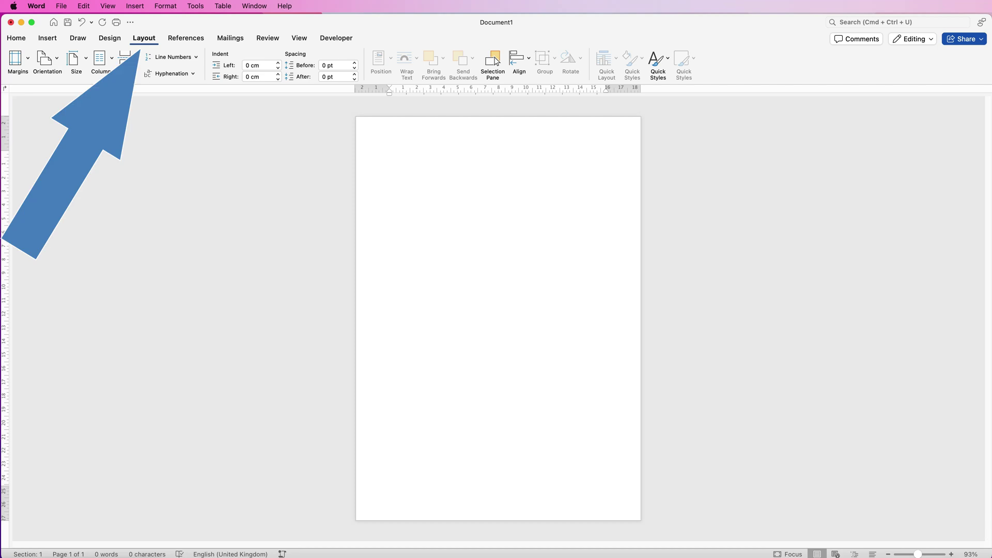
pyautogui.click(54, 60)
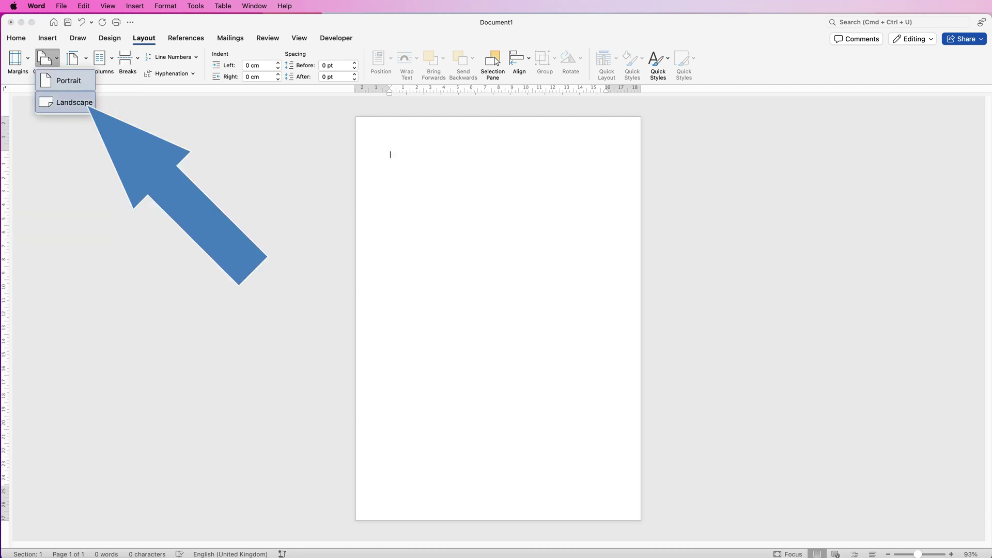
pyautogui.click(51, 102)
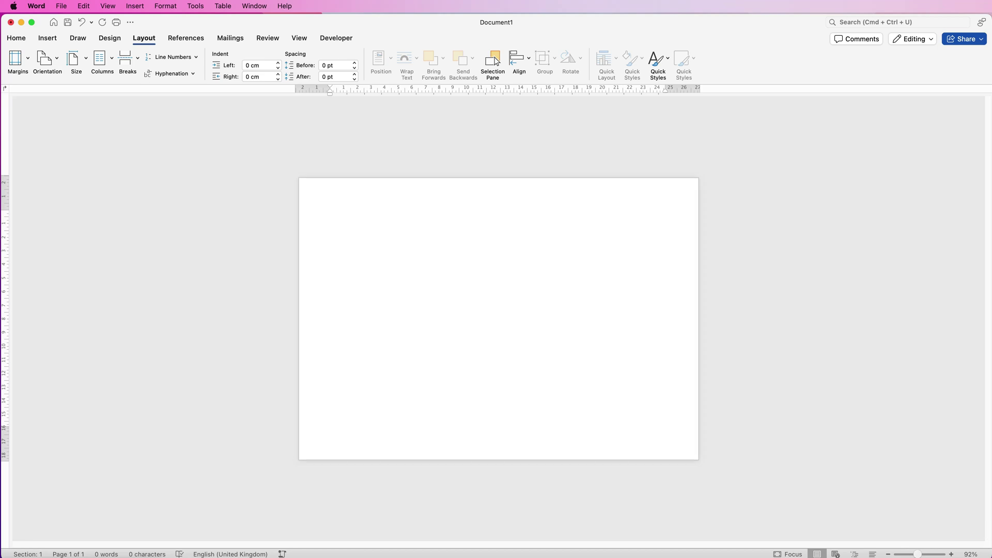
pyautogui.scroll(3, 498, 318)
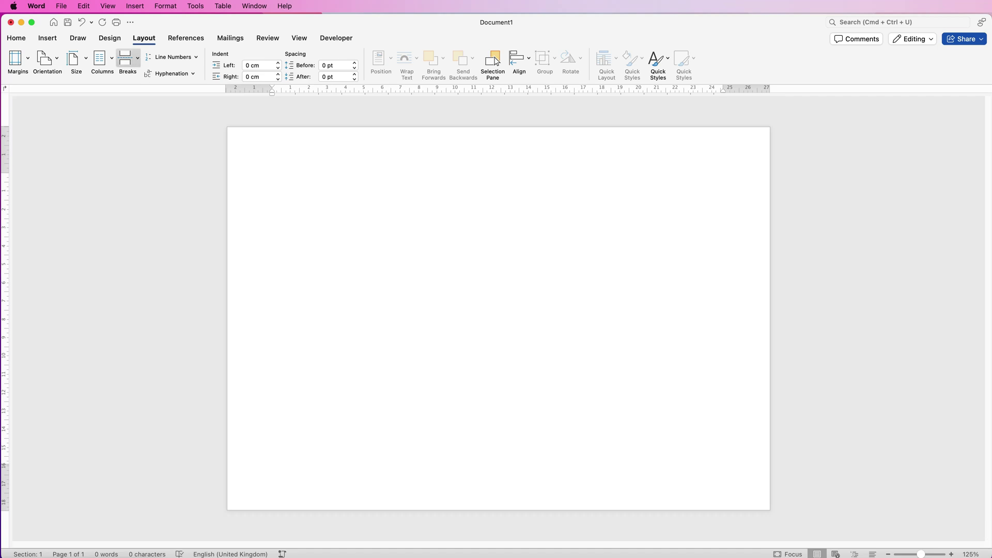
pyautogui.click(138, 58)
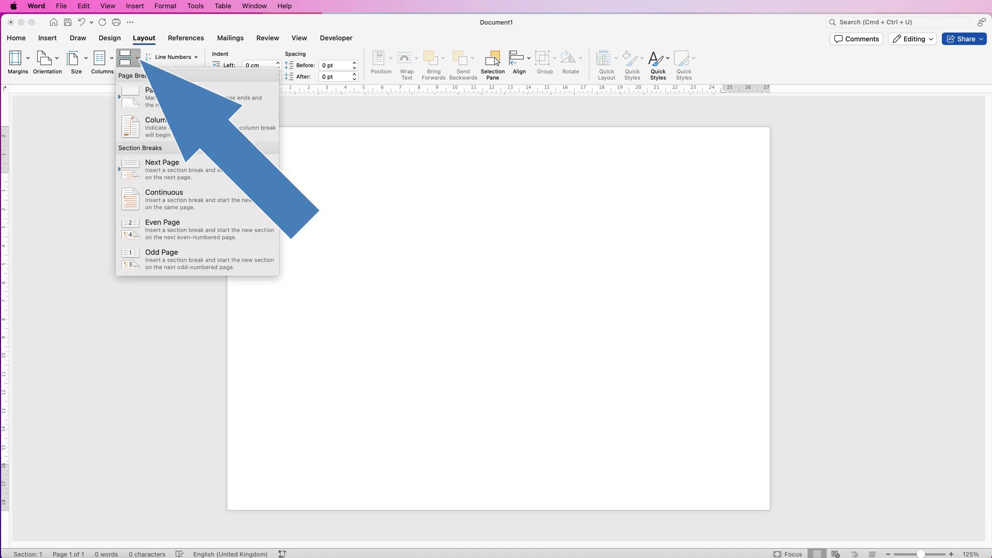
pyautogui.click(218, 98)
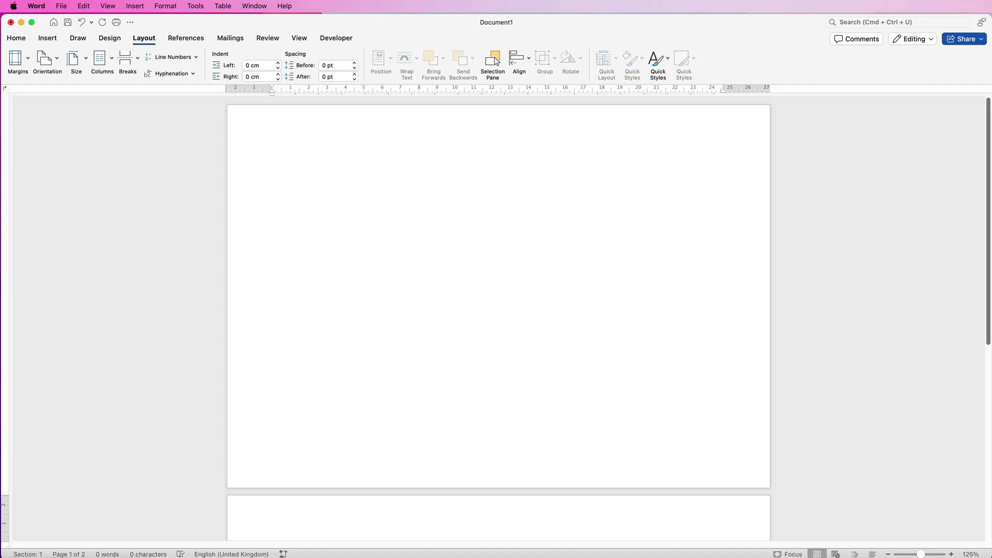
# Open the stock image library and browse the pictures available there
pyautogui.click(49, 39)
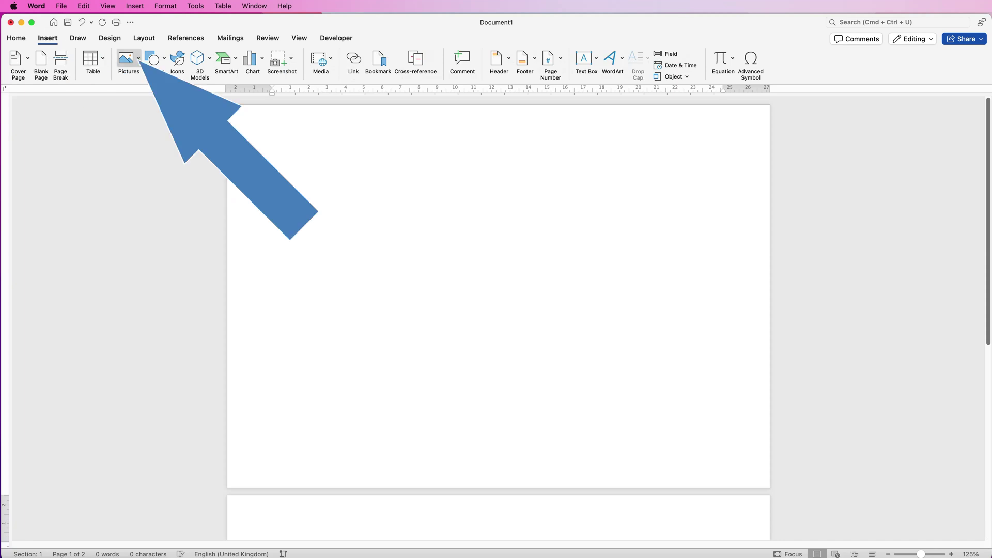
pyautogui.click(138, 60)
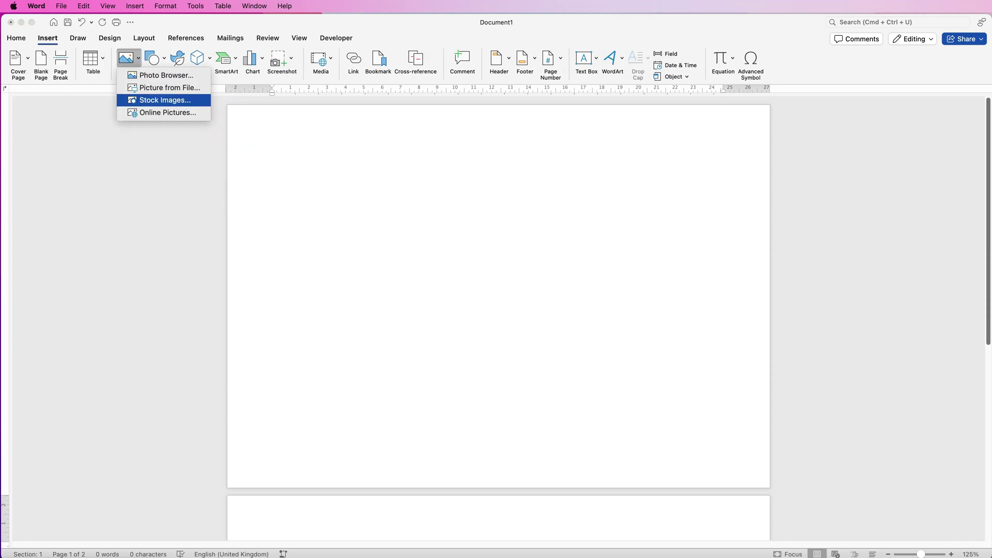
pyautogui.click(164, 101)
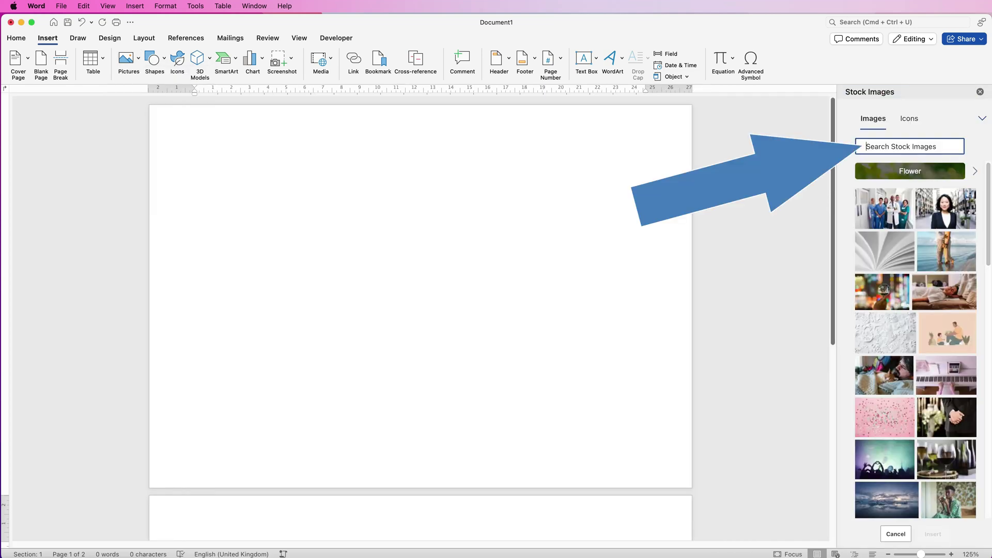
pyautogui.scroll(-10, 916, 340)
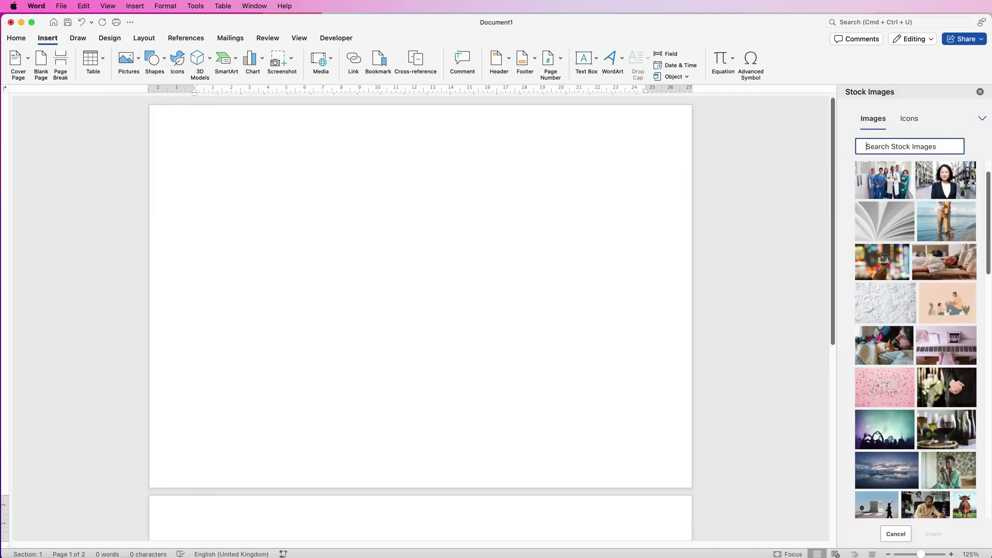
pyautogui.scroll(10, 916, 340)
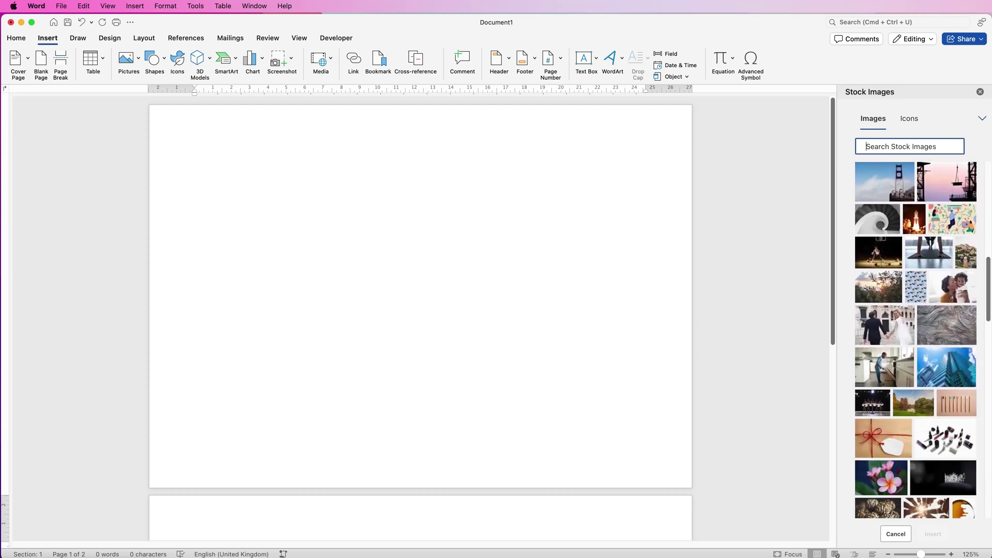
# Insert every picture in the Cakes and sweets folder, from cake-balls-4139982_1920.jpg through muffin-7870491_1280.webp
pyautogui.click(129, 58)
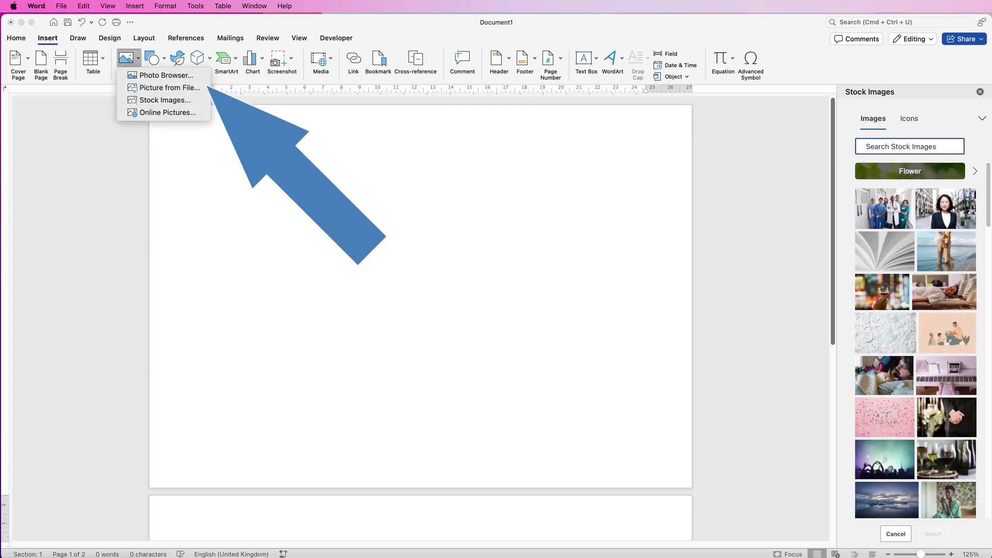
pyautogui.click(169, 87)
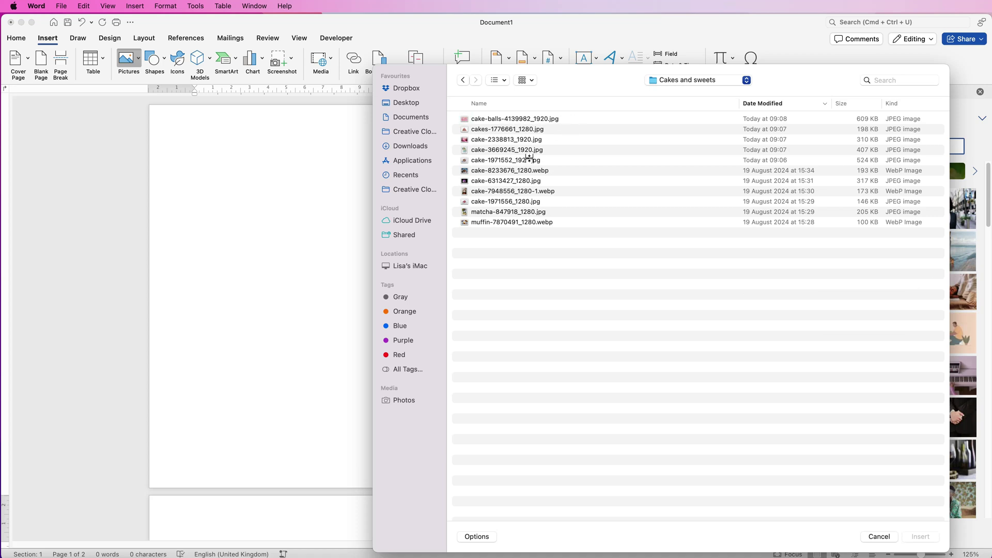
pyautogui.click(570, 117)
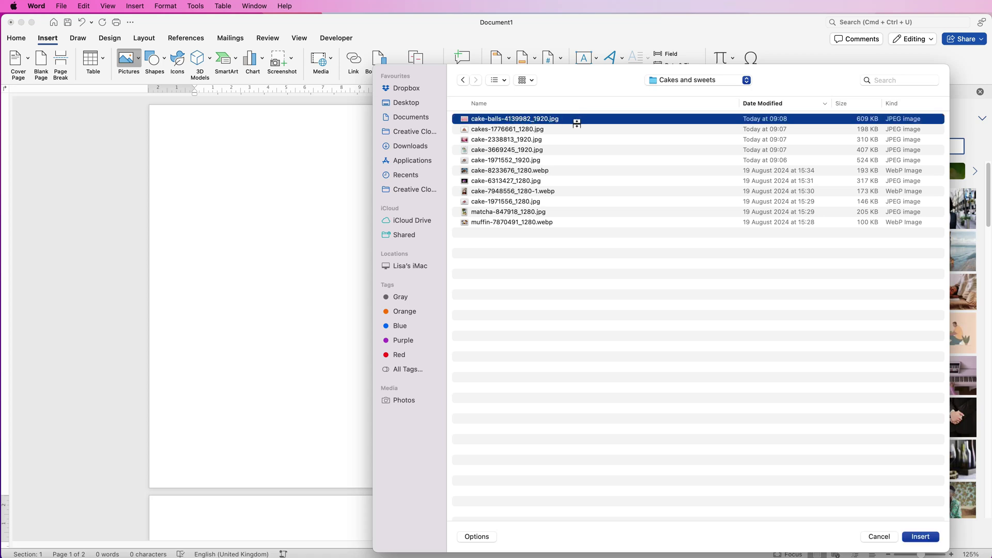
pyautogui.keyDown('shift'); pyautogui.click(564, 224); pyautogui.keyUp('shift')
pyautogui.keyDown('shift'); pyautogui.click(565, 224); pyautogui.keyUp('shift')
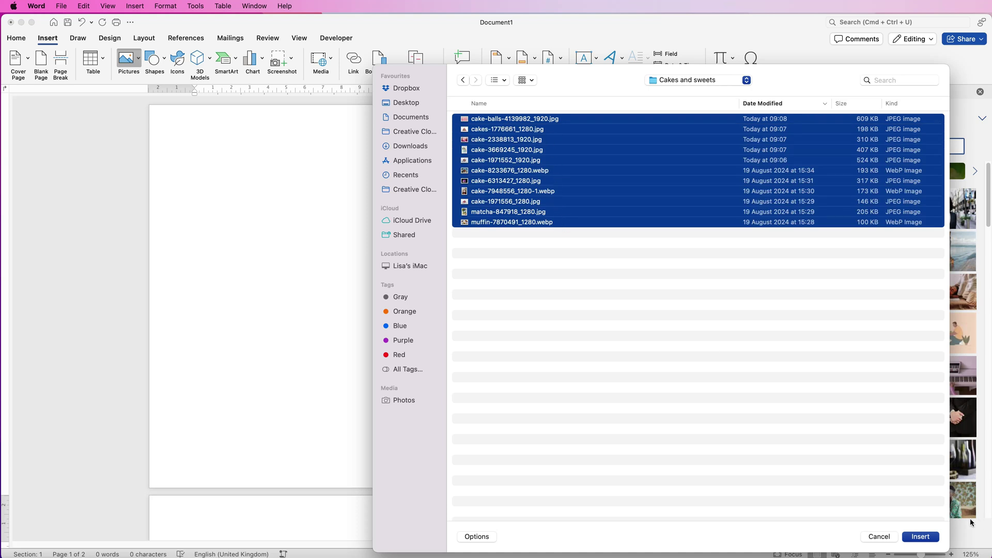
pyautogui.click(920, 537)
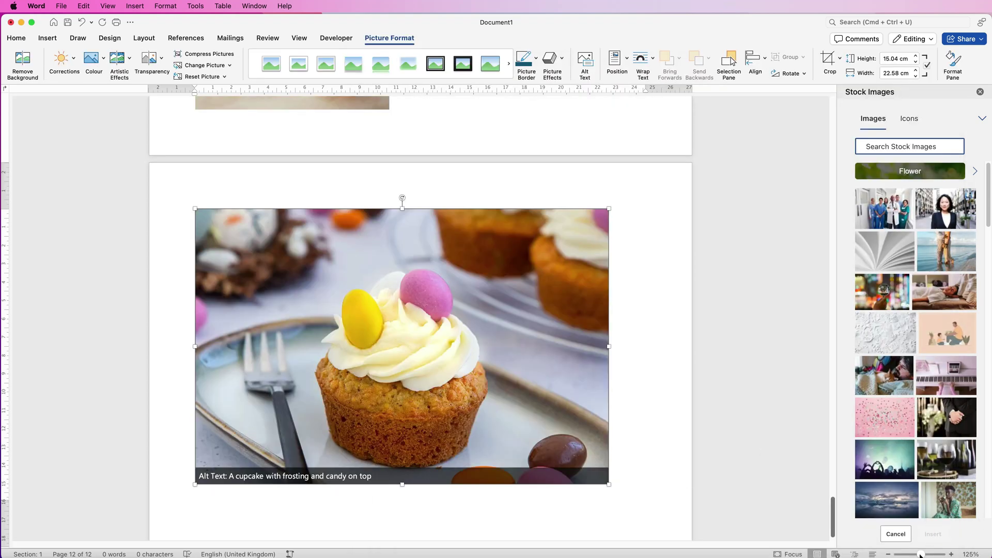
# Set the pink cake-balls picture to In Front of Text, shrink it to about 7.3 × 10.95 cm and move it onto the first page
pyautogui.moveTo(922, 554); pyautogui.dragTo(906, 555)
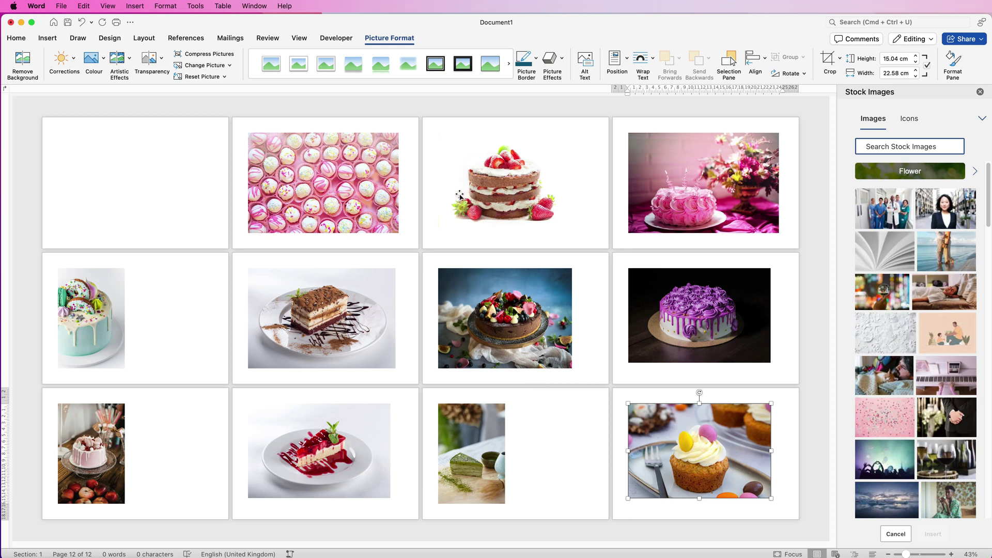
pyautogui.click(305, 184)
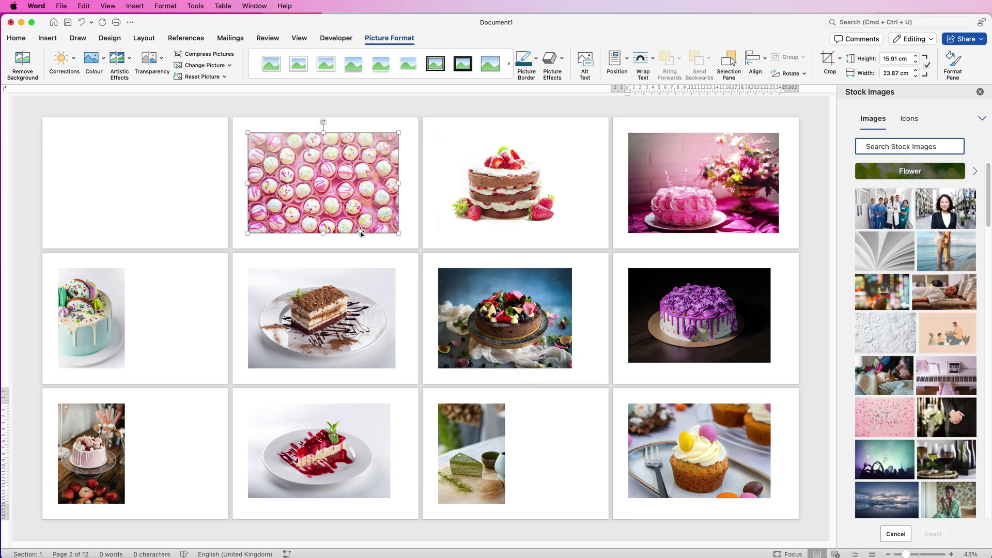
pyautogui.rightClick(323, 172)
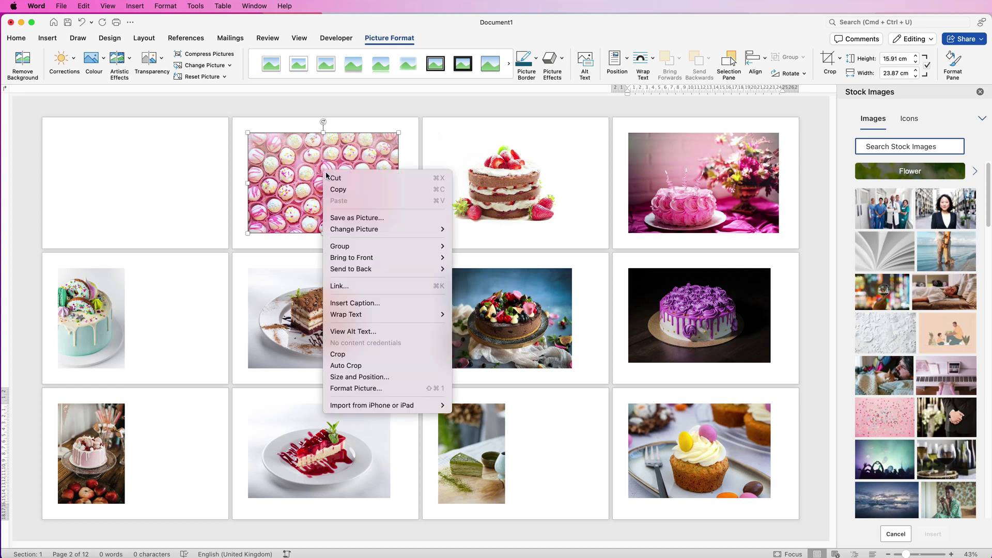
pyautogui.moveTo(373, 315)
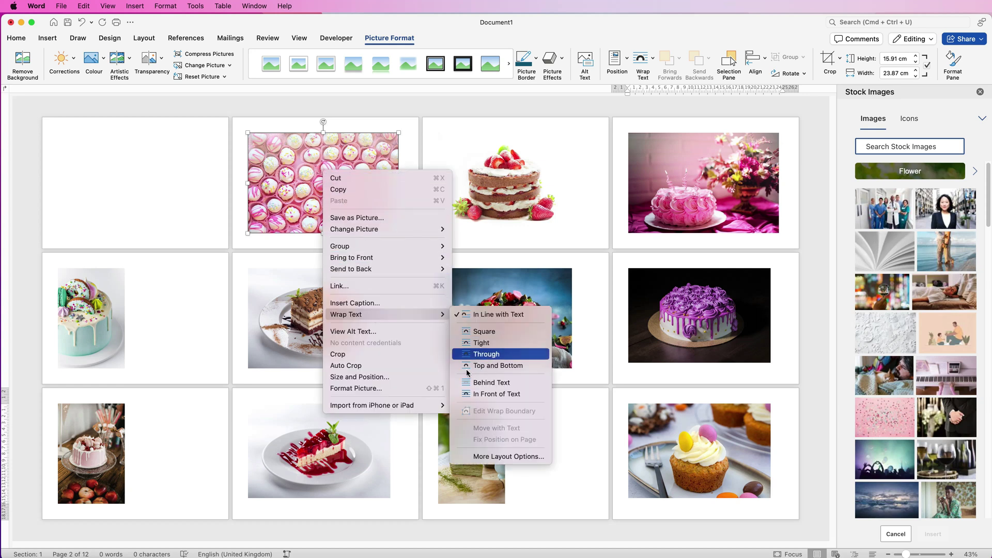
pyautogui.click(468, 395)
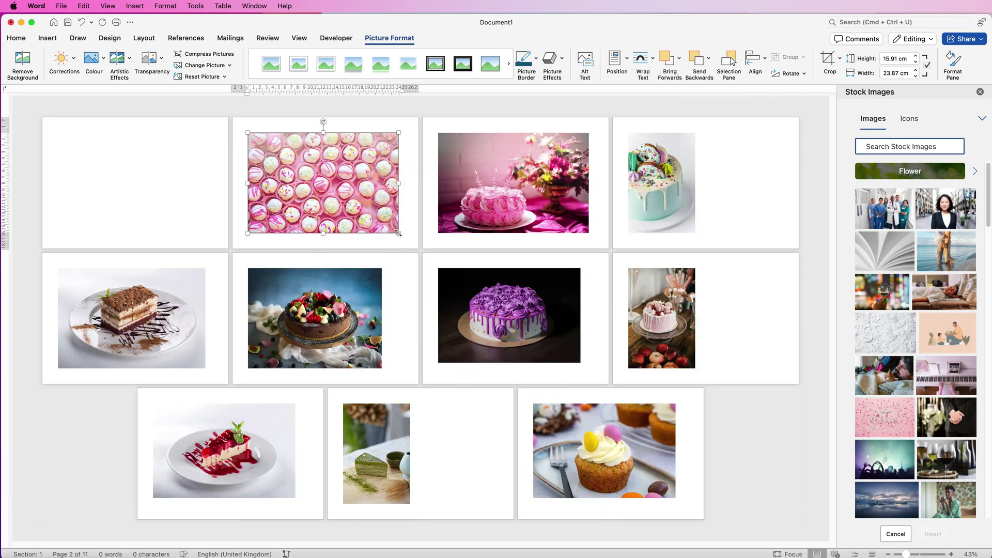
pyautogui.moveTo(398, 233); pyautogui.dragTo(100, 151)
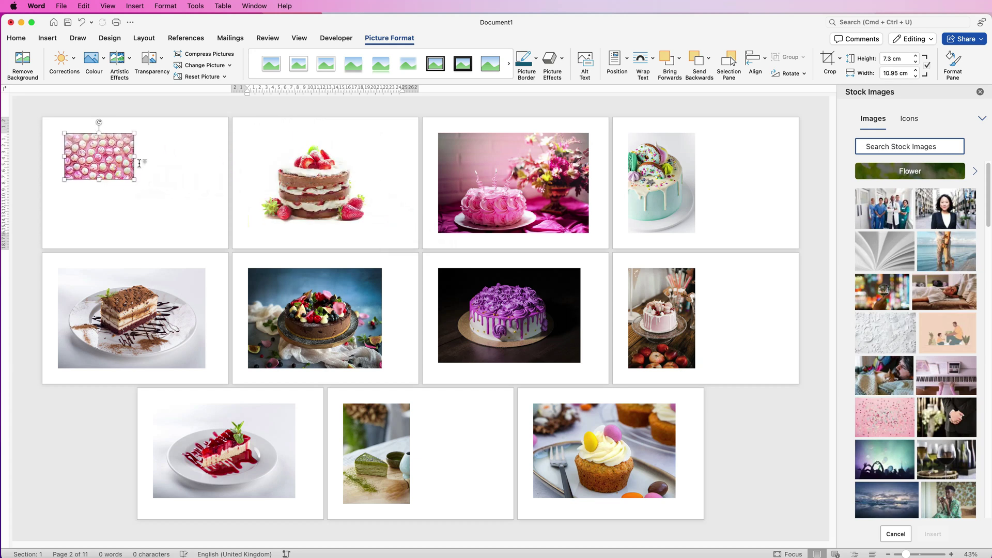
# Wrap the strawberry layer cake picture In Front of Text, shrink it and place it beside the cake balls on page one
pyautogui.click(317, 196)
pyautogui.rightClick(343, 191)
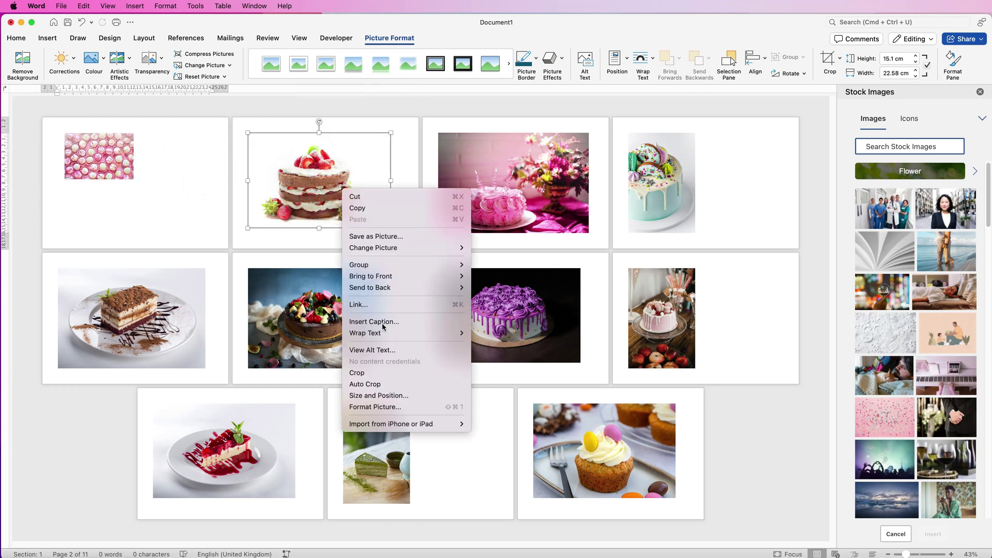
pyautogui.moveTo(386, 335)
pyautogui.click(516, 412)
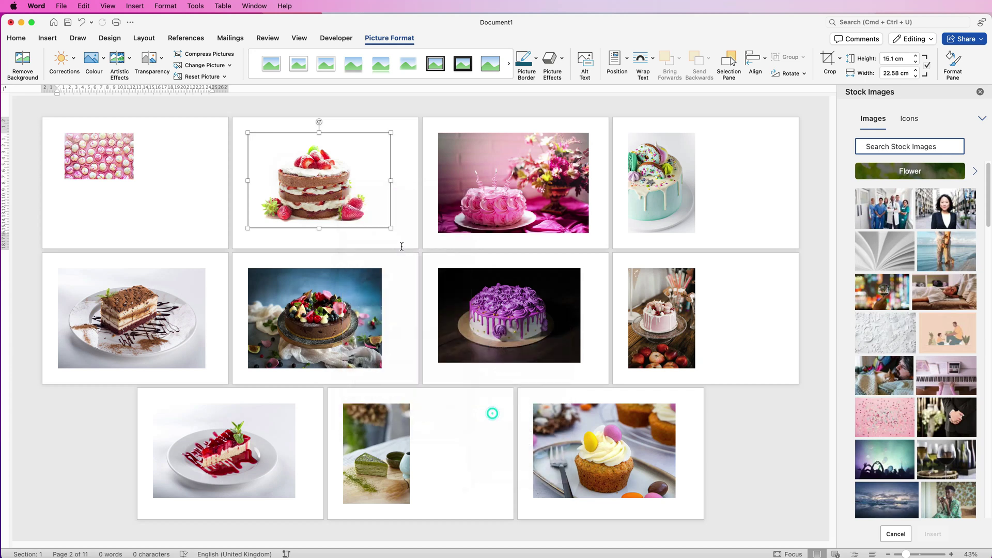
pyautogui.moveTo(391, 226); pyautogui.dragTo(194, 165)
# Set the pink cake with flowers In Front of Text, shrink it and move it below the cake balls on page one
pyautogui.click(331, 196)
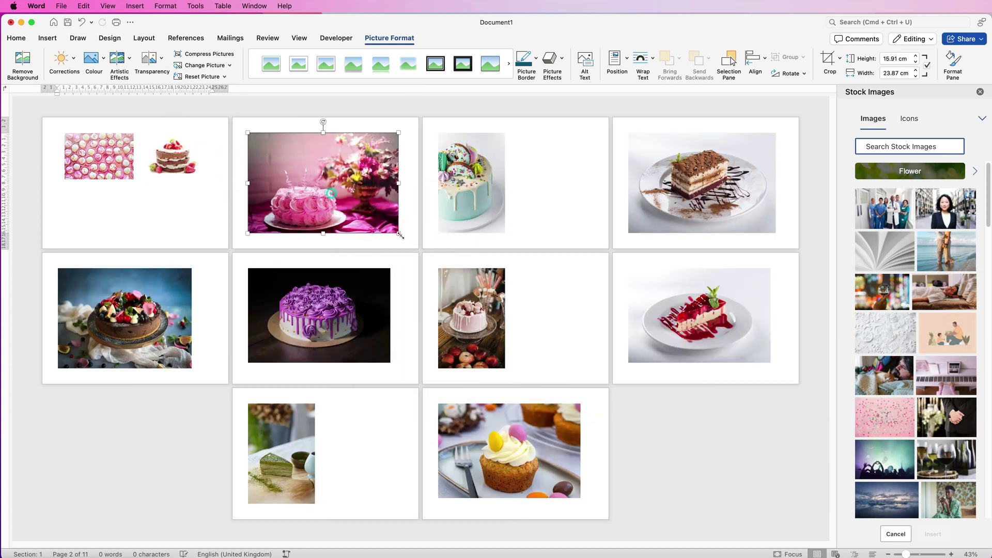
pyautogui.rightClick(365, 206)
pyautogui.moveTo(409, 351)
pyautogui.click(521, 430)
pyautogui.moveTo(399, 233); pyautogui.dragTo(302, 168)
pyautogui.moveTo(284, 153); pyautogui.dragTo(92, 194)
# Set the turquoise drip cake picture In Front of Text, shrink it and move it beside the pink flower cake on page one
pyautogui.rightClick(285, 197)
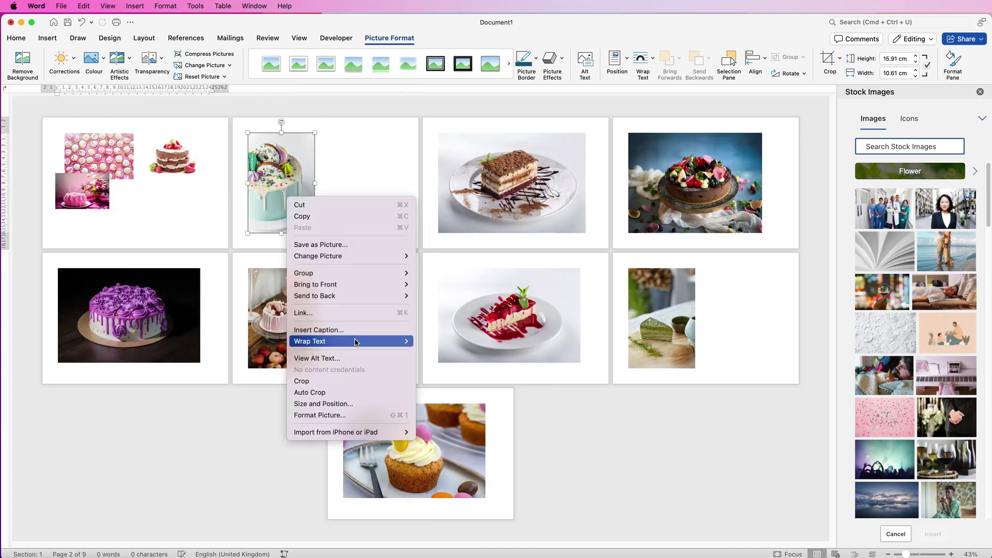
pyautogui.moveTo(356, 341)
pyautogui.click(442, 421)
pyautogui.moveTo(315, 300); pyautogui.dragTo(270, 232)
pyautogui.moveTo(258, 216); pyautogui.dragTo(129, 270)
# Set the chocolate-topped layered slice In Front of Text, shrink it and move it to the upper middle of page one
pyautogui.rightClick(384, 285)
pyautogui.moveTo(465, 434)
pyautogui.click(558, 511)
pyautogui.moveTo(396, 301); pyautogui.dragTo(310, 243)
pyautogui.moveTo(282, 223); pyautogui.dragTo(146, 224)
# Set the chocolate berry cake picture In Front of Text, shrink it and move it to the right side of page one
pyautogui.rightClick(327, 250)
pyautogui.moveTo(447, 396)
pyautogui.click(481, 476)
pyautogui.moveTo(381, 301); pyautogui.dragTo(304, 243)
pyautogui.moveTo(276, 222); pyautogui.dragTo(176, 260)
# Set the purple frosted cake picture In Front of Text, shrink it and move it to the upper right of page one
pyautogui.click(337, 254)
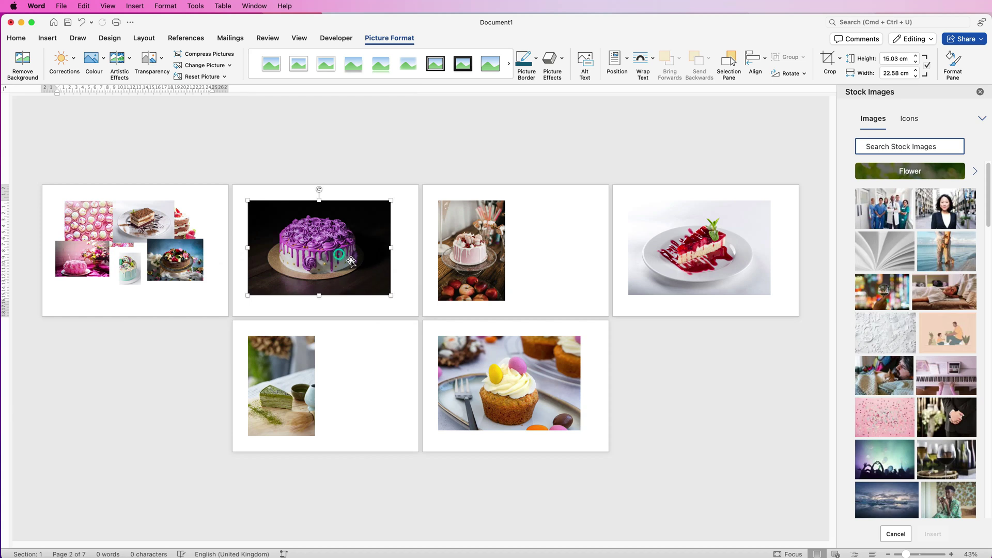
pyautogui.rightClick(352, 258)
pyautogui.click(500, 482)
pyautogui.moveTo(391, 296); pyautogui.dragTo(195, 215)
# Set the pink macaron cake picture In Front of Text, shrink it and move it to the lower part of page one
pyautogui.rightClick(299, 277)
pyautogui.moveTo(396, 422)
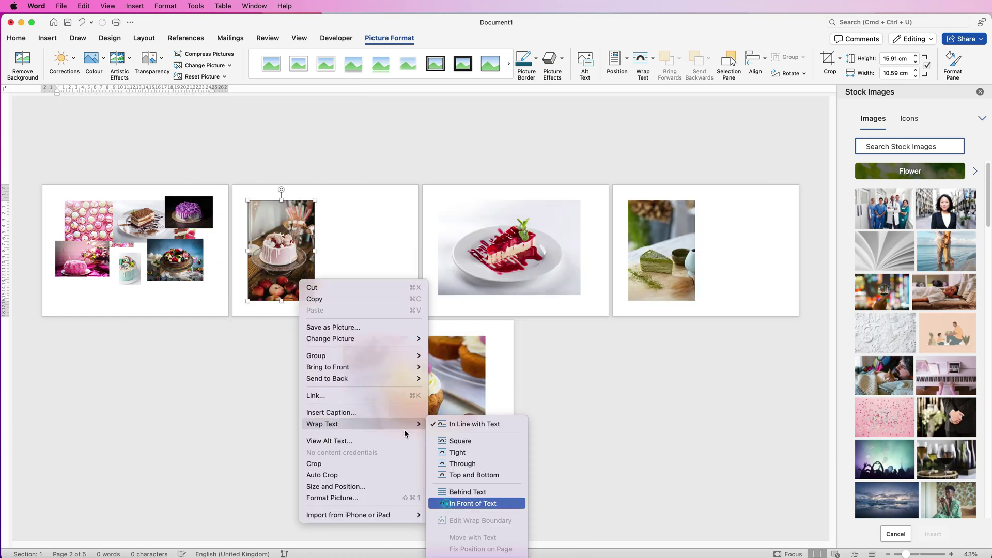
pyautogui.click(450, 501)
pyautogui.moveTo(315, 368); pyautogui.dragTo(164, 350)
# Set the red-sauced cheesecake picture In Front of Text, shrink it to about 6.34 × 9.53 cm and move it to page one's lower left
pyautogui.rightClick(331, 316)
pyautogui.moveTo(439, 461)
pyautogui.click(501, 541)
pyautogui.moveTo(485, 362); pyautogui.dragTo(403, 308)
pyautogui.moveTo(387, 292); pyautogui.dragTo(212, 356)
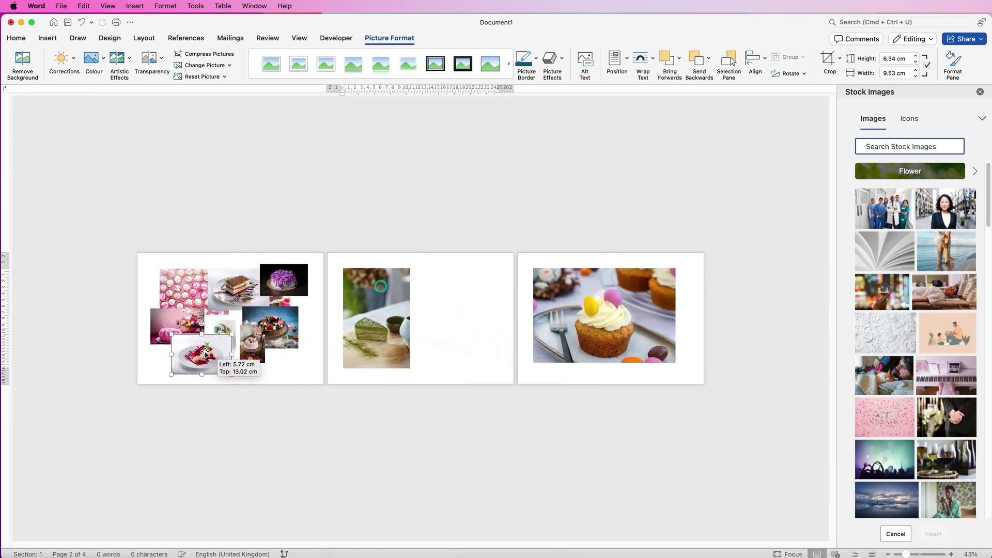
# Set the green matcha cake picture In Front of Text, shrink it and move it to the middle of page one
pyautogui.rightClick(380, 333)
pyautogui.moveTo(489, 482)
pyautogui.click(554, 555)
pyautogui.moveTo(505, 368); pyautogui.dragTo(466, 310)
pyautogui.moveTo(452, 292); pyautogui.dragTo(321, 323)
# Set the cupcake picture In Front of Text, shrink it to about 6.62 × 9.95 cm and move it onto page one
pyautogui.moveTo(906, 555); pyautogui.dragTo(913, 554)
pyautogui.rightClick(605, 295)
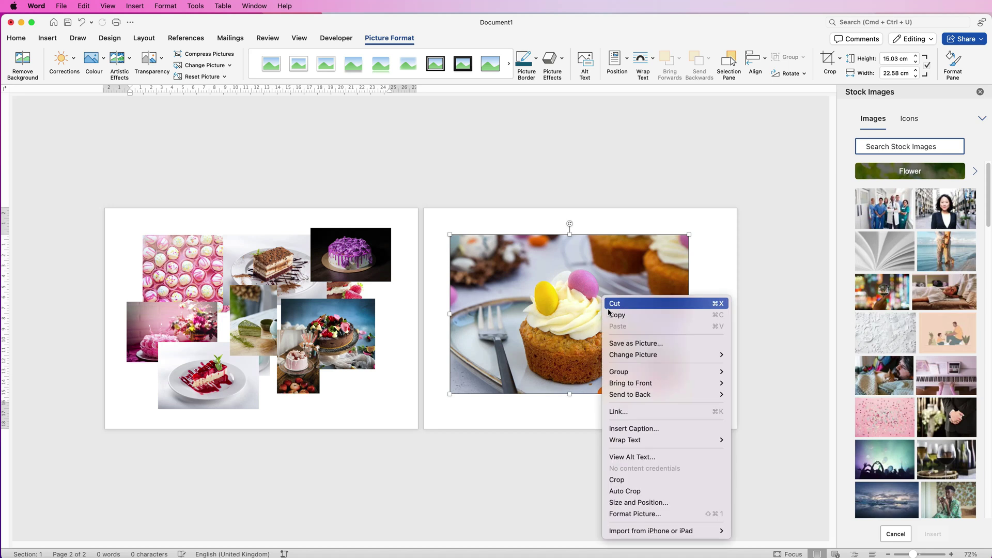
pyautogui.moveTo(713, 440)
pyautogui.click(775, 518)
pyautogui.moveTo(689, 391); pyautogui.dragTo(555, 304)
pyautogui.moveTo(540, 290); pyautogui.dragTo(338, 321)
# Shrink the cupcake picture to about 5.77 × 8.67 cm, then reposition it left of centre and the chocolate berry cake at the page's lower right
pyautogui.moveTo(913, 554)
pyautogui.mouseDown()
pyautogui.moveTo(931, 555)
pyautogui.moveTo(921, 556)
pyautogui.mouseUp()
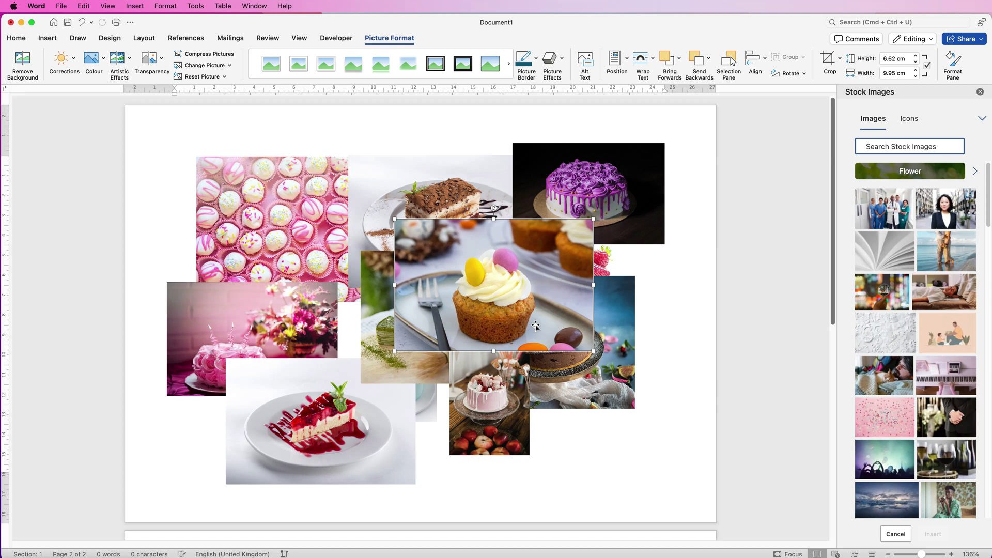
pyautogui.moveTo(594, 351); pyautogui.dragTo(567, 334)
pyautogui.moveTo(486, 290); pyautogui.dragTo(427, 313)
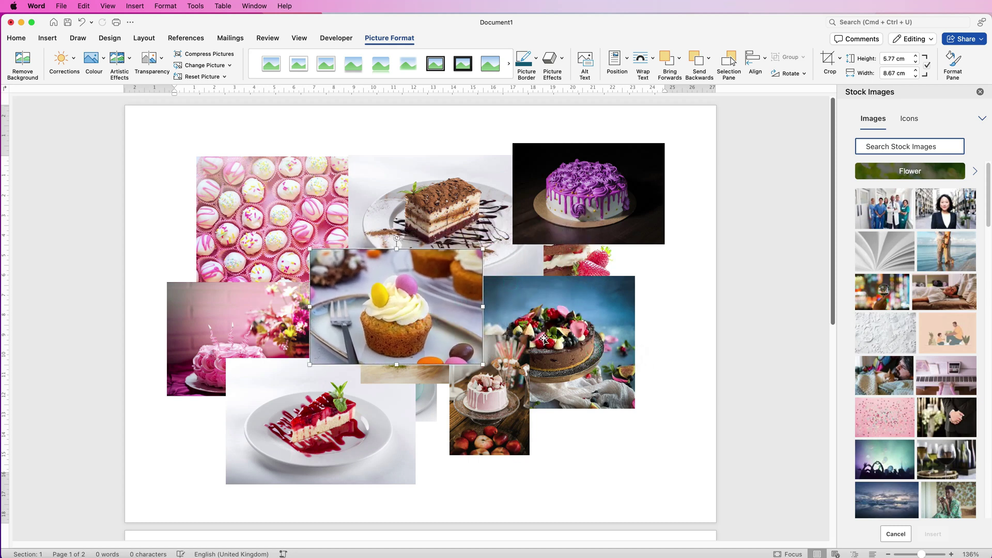
pyautogui.moveTo(544, 338); pyautogui.dragTo(620, 397)
# Move the pink macaron cake down beside the chocolate berry cake and bring it forwards one layer
pyautogui.moveTo(495, 394); pyautogui.dragTo(495, 426)
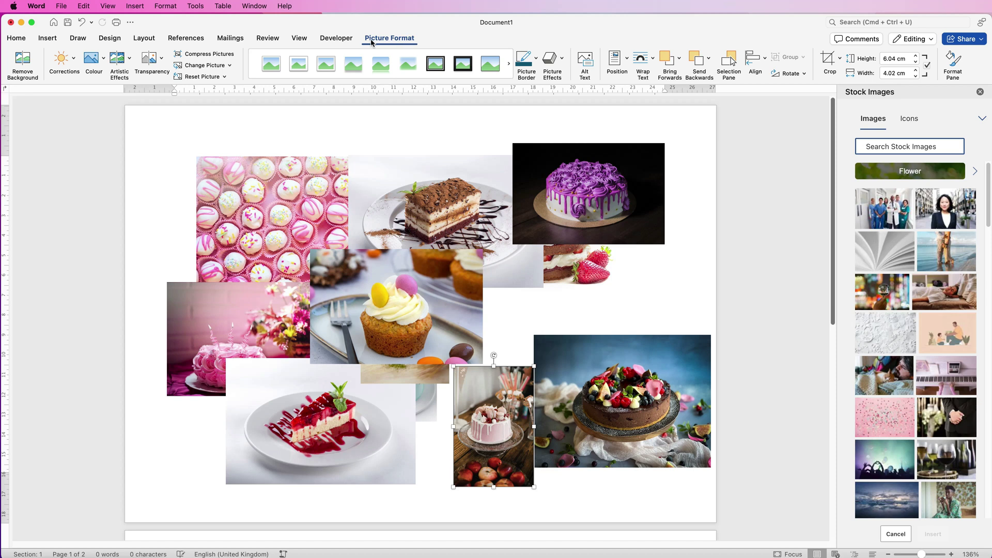
pyautogui.click(680, 60)
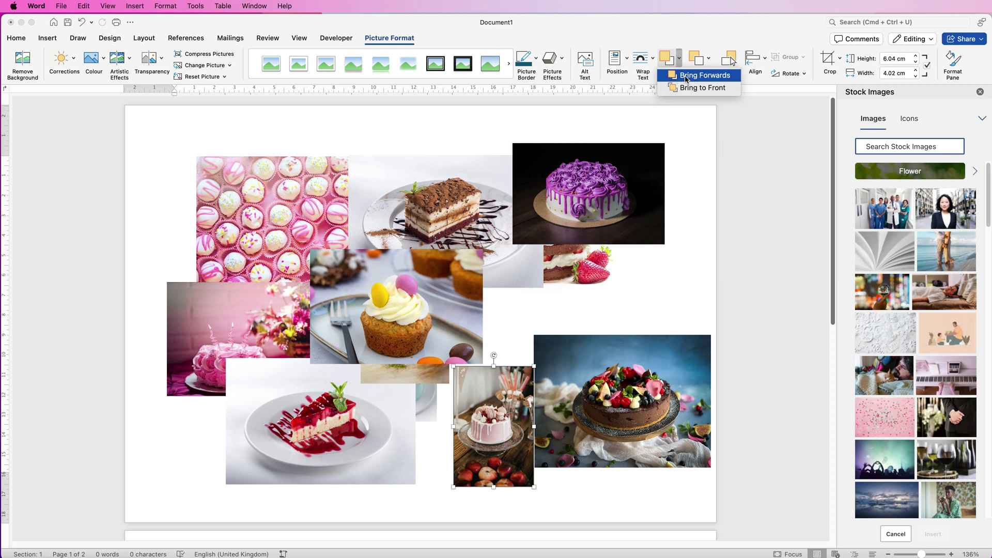
pyautogui.click(686, 78)
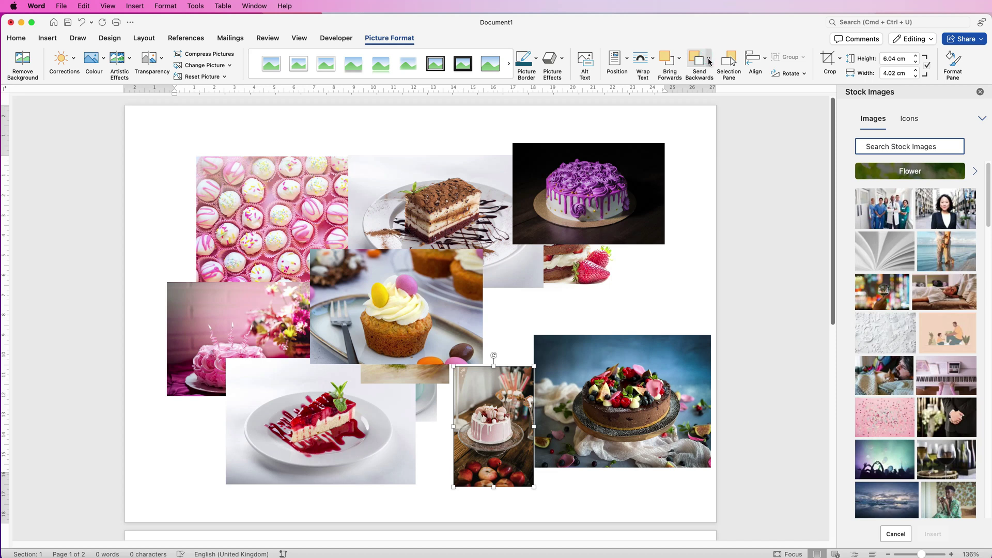
# Open the Selection Pane to list the document's pictures
pyautogui.click(709, 61)
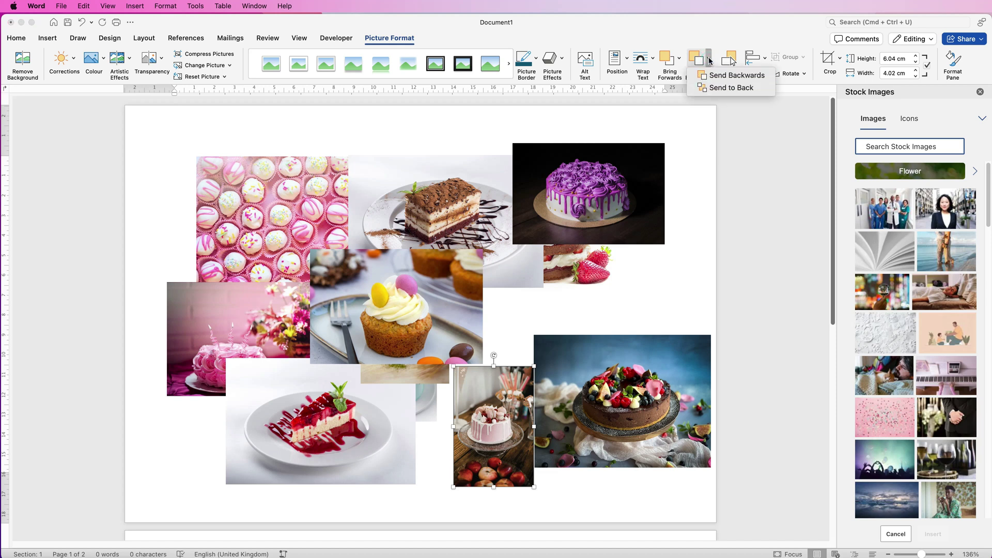
pyautogui.click(710, 61)
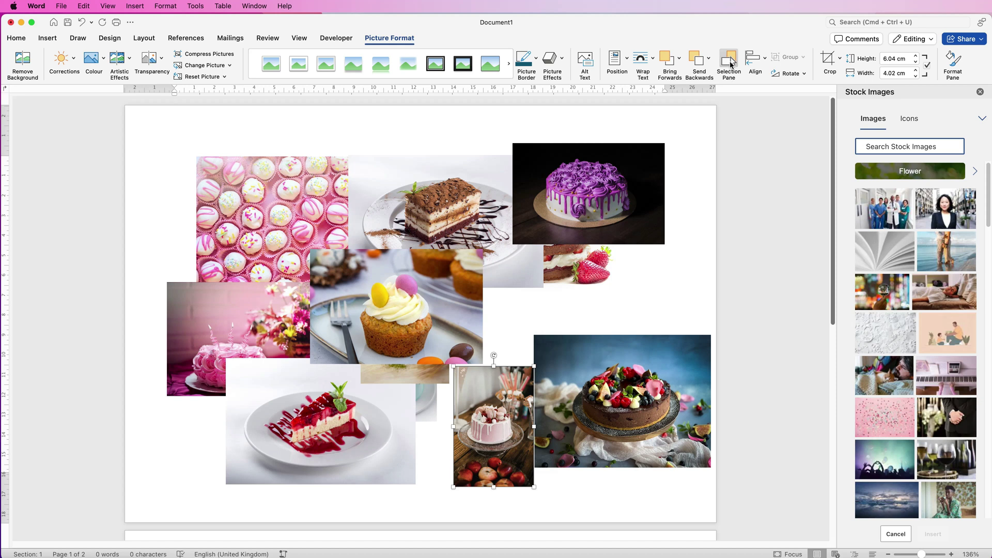
pyautogui.click(730, 62)
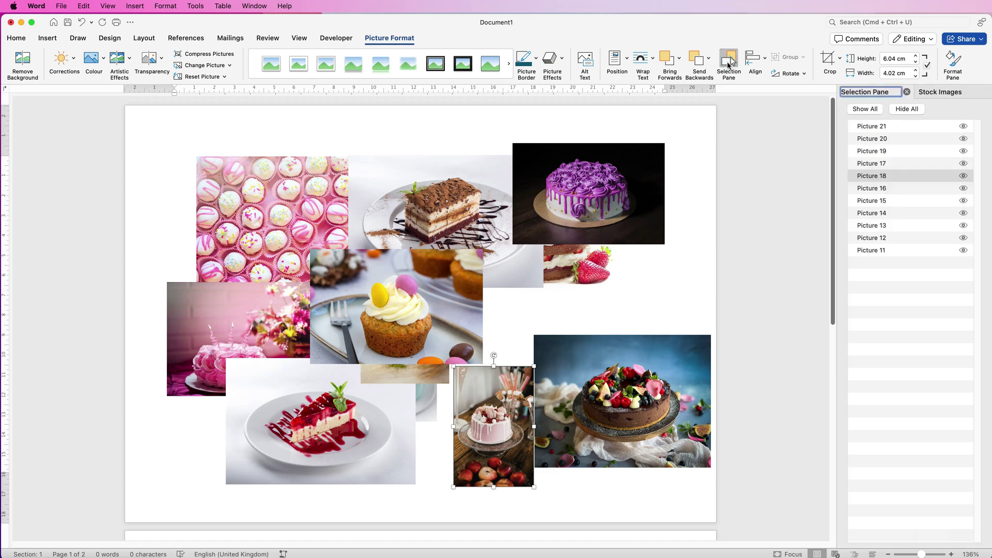
# Hide Picture 18 and Picture 17 in turn, showing each one again
pyautogui.click(963, 177)
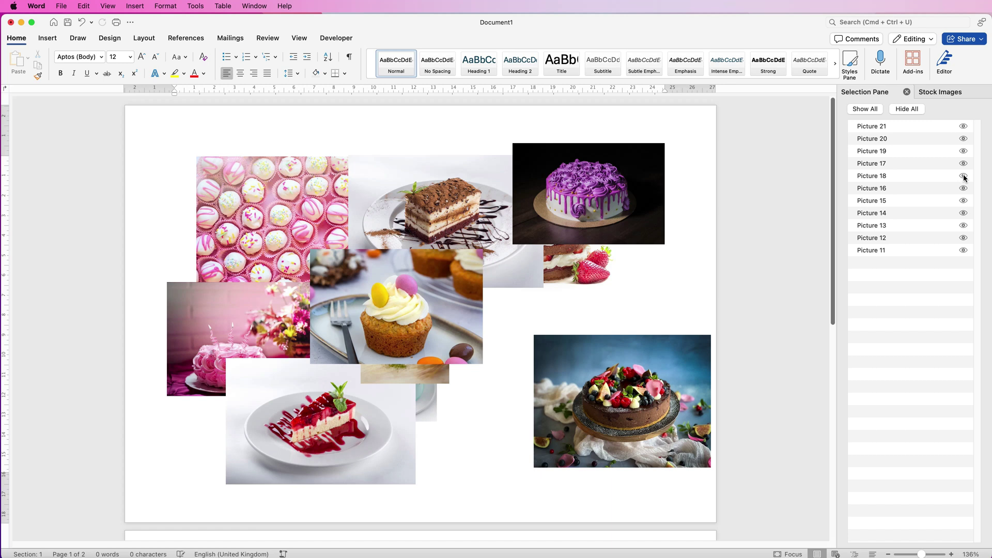
pyautogui.click(964, 176)
pyautogui.click(963, 164)
pyautogui.click(963, 164)
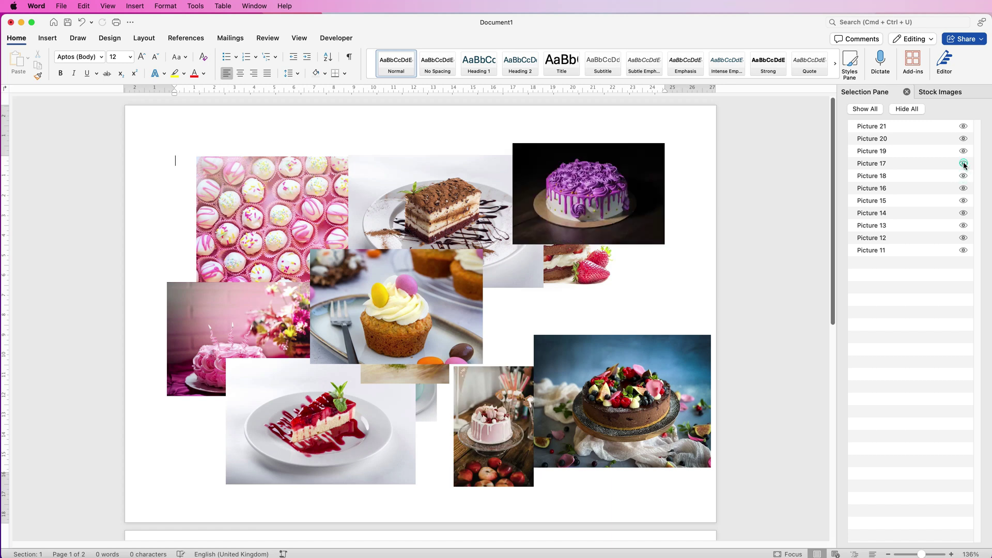
# Reorder the layers so Picture 17, the purple cake, sits directly beneath Picture 14
pyautogui.moveTo(909, 161); pyautogui.dragTo(902, 217)
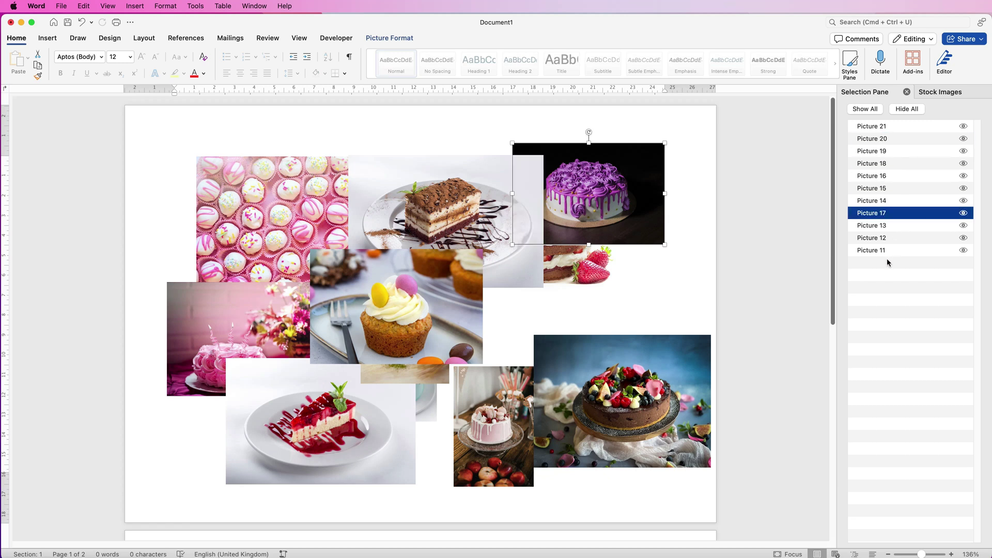
pyautogui.click(620, 297)
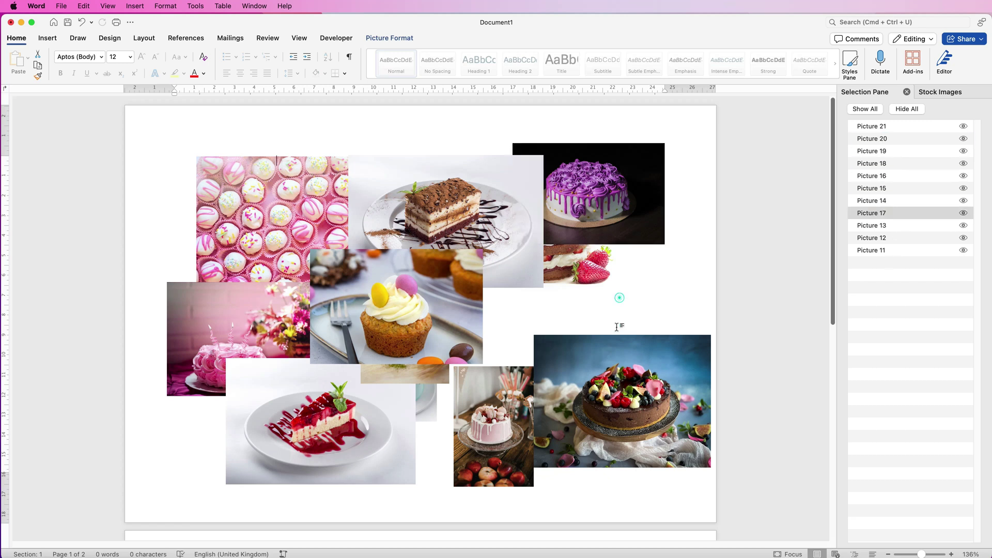
# Move the chocolate berry cake up and left, and place the pink macaron cake beside the cheesecake picture
pyautogui.moveTo(618, 382); pyautogui.dragTo(573, 335)
pyautogui.click(485, 444)
pyautogui.moveTo(486, 444); pyautogui.dragTo(469, 422)
pyautogui.moveTo(587, 347); pyautogui.dragTo(582, 348)
pyautogui.moveTo(476, 413); pyautogui.dragTo(459, 434)
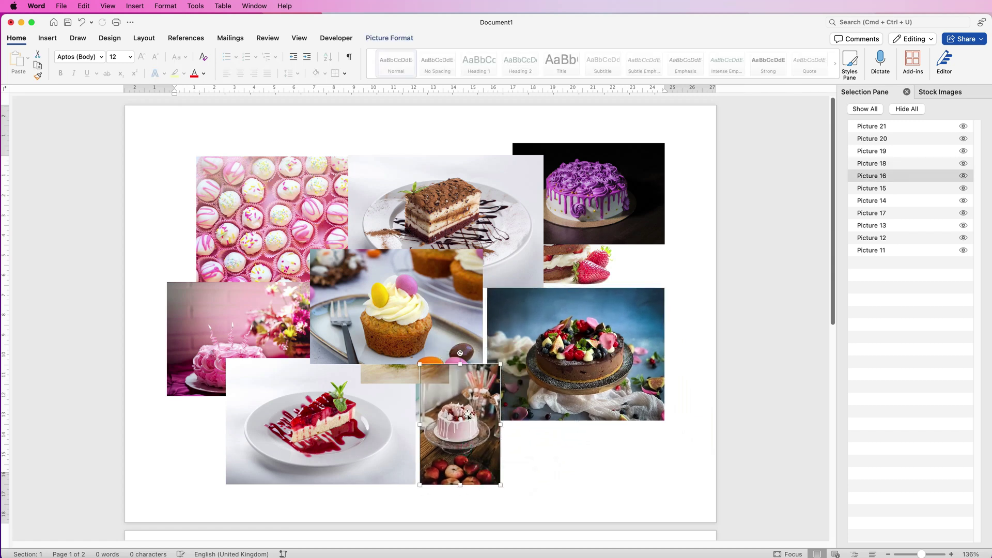
# Move the cupcake picture to the page's lower right and shrink the chocolate berry cake to fit directly above it
pyautogui.moveTo(397, 310); pyautogui.dragTo(587, 451)
pyautogui.click(579, 352)
pyautogui.moveTo(664, 287); pyautogui.dragTo(632, 311)
pyautogui.moveTo(566, 361); pyautogui.dragTo(594, 331)
# Move the strawberry layer cake towards the centre, and shrink the purple cake to about 6.99 cm wide directly above the chocolate berry cake
pyautogui.moveTo(581, 260); pyautogui.dragTo(461, 336)
pyautogui.moveTo(665, 143); pyautogui.dragTo(651, 152)
pyautogui.moveTo(612, 209); pyautogui.dragTo(611, 244)
# Shrink the tiramisu picture to about 4.75 × 6.98 cm near the page's top and move the matcha cake to the upper left
pyautogui.moveTo(543, 155); pyautogui.dragTo(487, 193)
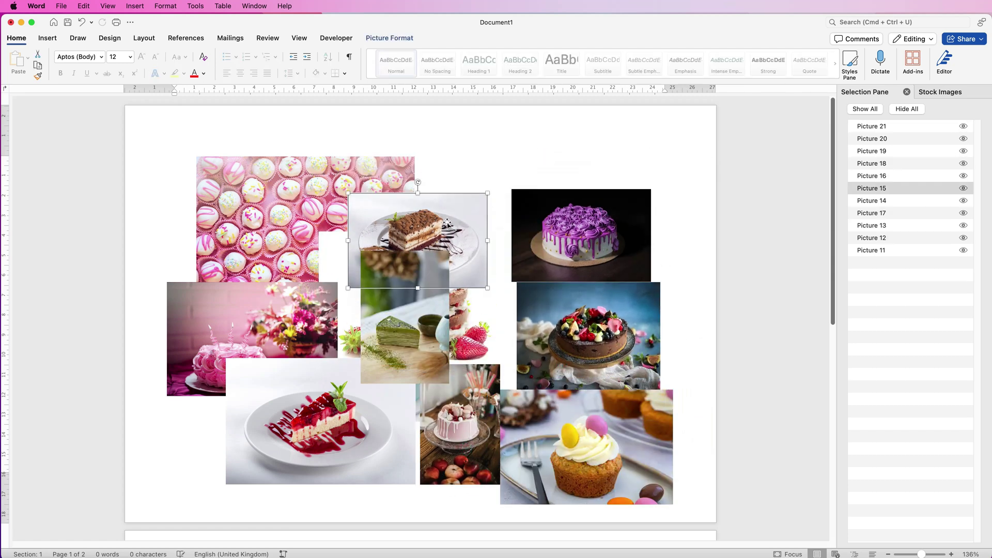
pyautogui.moveTo(444, 237); pyautogui.dragTo(476, 185)
pyautogui.moveTo(419, 304); pyautogui.dragTo(233, 222)
# Move the cake balls picture to the collage's centre, and shrink the strawberry layer cake between the matcha cake and the tiramisu
pyautogui.moveTo(305, 211); pyautogui.dragTo(474, 262)
pyautogui.moveTo(394, 281); pyautogui.dragTo(296, 172)
pyautogui.moveTo(408, 122); pyautogui.dragTo(359, 154)
# Shrink the pink rose cake and the cheesecake pictures and shift both towards the page's left side
pyautogui.moveTo(250, 344); pyautogui.dragTo(241, 318)
pyautogui.moveTo(416, 358); pyautogui.dragTo(380, 382)
pyautogui.moveTo(330, 413); pyautogui.dragTo(263, 402)
# Position the turquoise drip cake between the pink rose cake and the cake balls, and send it to the back
pyautogui.moveTo(290, 335); pyautogui.dragTo(227, 428)
pyautogui.click(389, 38)
pyautogui.moveTo(292, 330); pyautogui.dragTo(337, 306)
pyautogui.click(708, 59)
pyautogui.click(729, 84)
# Enlarge the pink macaron cake, send it to the back and place it directly below the cake balls
pyautogui.moveTo(455, 418); pyautogui.dragTo(415, 394)
pyautogui.moveTo(381, 460); pyautogui.dragTo(352, 503)
pyautogui.click(708, 59)
pyautogui.click(729, 84)
pyautogui.moveTo(412, 422); pyautogui.dragTo(450, 395)
# Place the cheesecake against the macaron cake, then nudge the drip cake left and the cupcake picture up
pyautogui.moveTo(278, 421); pyautogui.dragTo(356, 428)
pyautogui.moveTo(338, 344); pyautogui.dragTo(333, 343)
pyautogui.moveTo(642, 425); pyautogui.dragTo(638, 413)
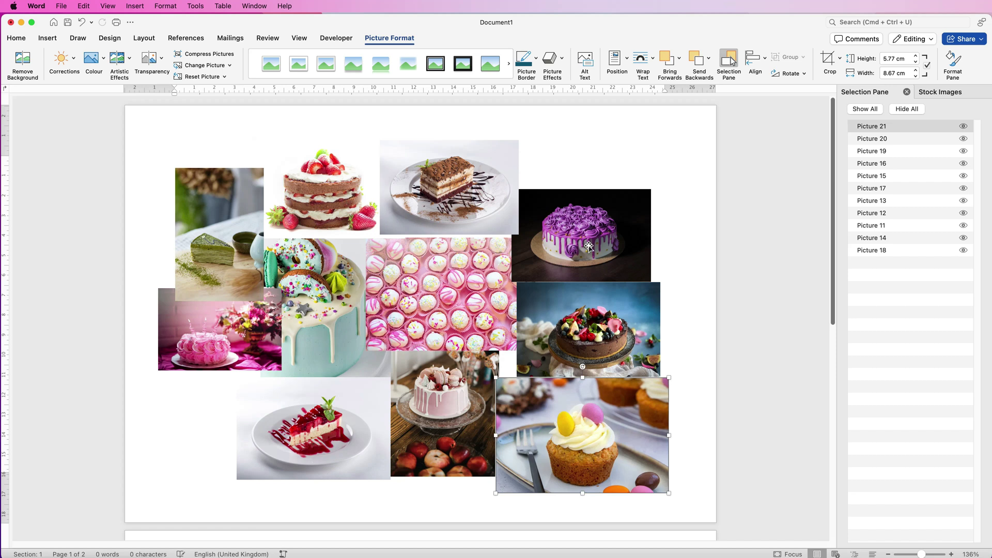
# Nudge the purple cake, chocolate berry cake and cupcake pictures into a tighter stack on the collage's right side
pyautogui.moveTo(587, 245)
pyautogui.mouseDown()
pyautogui.moveTo(593, 205)
pyautogui.moveTo(592, 237)
pyautogui.mouseUp()
pyautogui.moveTo(572, 315); pyautogui.dragTo(564, 307)
pyautogui.moveTo(562, 417); pyautogui.dragTo(565, 391)
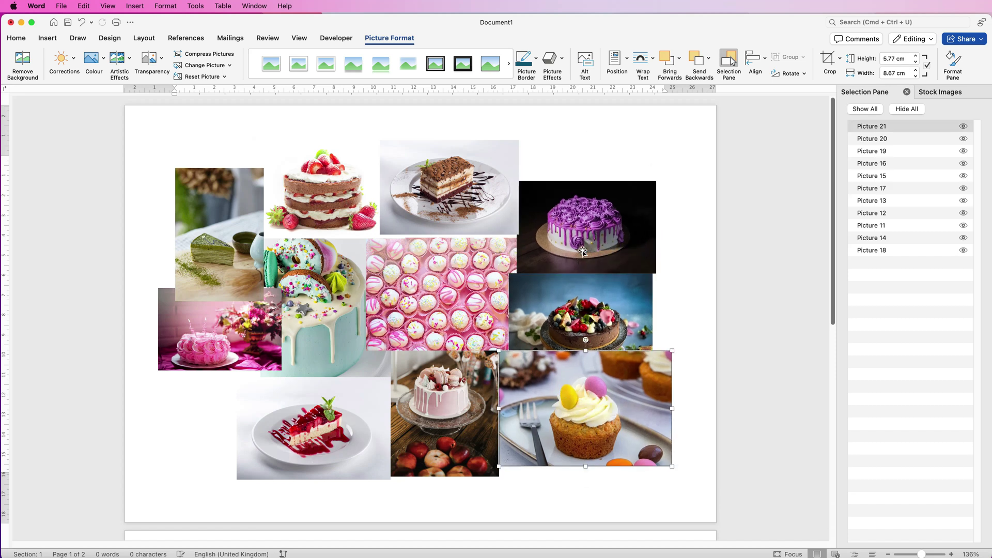
# Move the purple cake to the left of the cheesecake and the matcha cake to the right of the tiramisu
pyautogui.moveTo(583, 228); pyautogui.dragTo(204, 428)
pyautogui.moveTo(218, 235); pyautogui.dragTo(580, 244)
# Reorder Picture 16 to sit directly beneath Picture 21, then nudge the chocolate berry cake right and the tiramisu down
pyautogui.click(708, 58)
pyautogui.moveTo(899, 163); pyautogui.dragTo(898, 135)
pyautogui.moveTo(604, 309); pyautogui.dragTo(614, 306)
pyautogui.moveTo(457, 224); pyautogui.dragTo(457, 232)
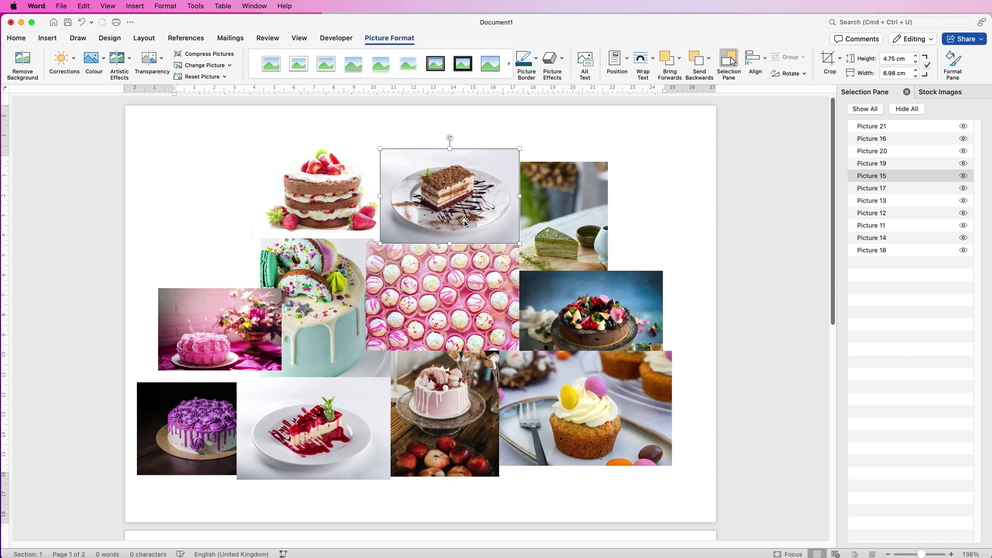
# Move the strawberry layer cake below its old spot, and shrink the drip cake to about 8.56 × 5.71 cm beside the tiramisu
pyautogui.moveTo(341, 218); pyautogui.dragTo(347, 338)
pyautogui.moveTo(345, 353); pyautogui.dragTo(341, 348)
pyautogui.moveTo(333, 239); pyautogui.dragTo(321, 144)
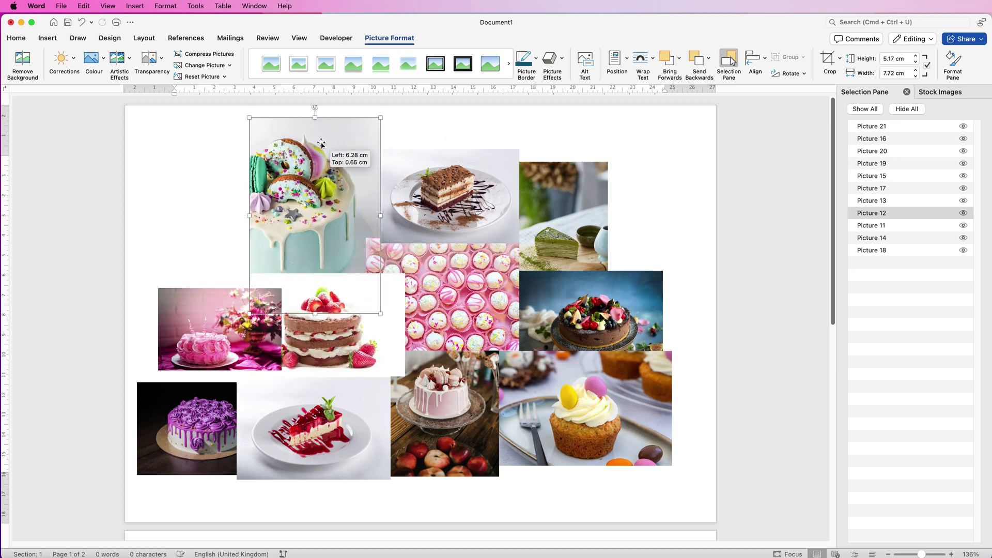
pyautogui.moveTo(381, 312); pyautogui.dragTo(363, 285)
pyautogui.moveTo(338, 160); pyautogui.dragTo(356, 191)
# Send the cake balls picture to the back
pyautogui.click(445, 271)
pyautogui.click(709, 59)
pyautogui.click(711, 89)
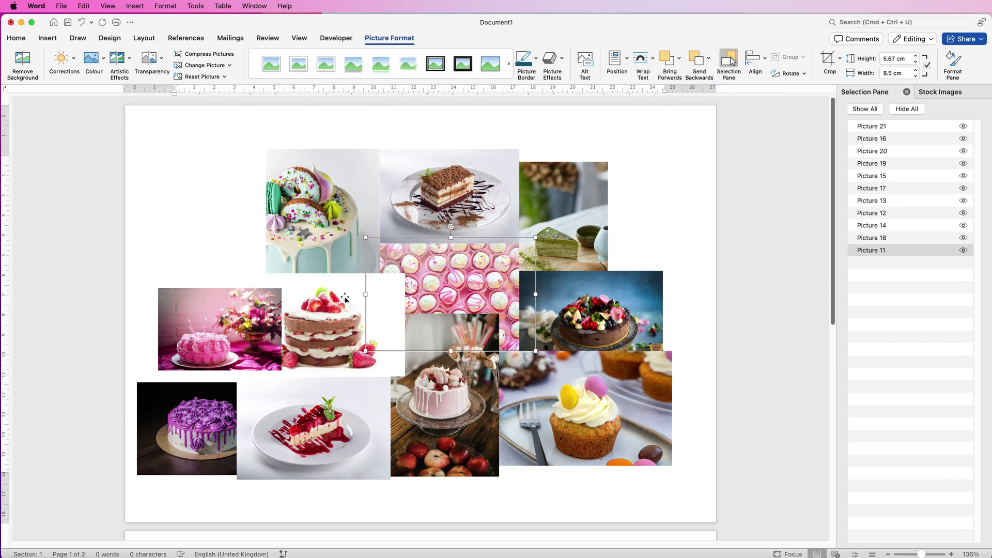
# Shift the strawberry layer cake left to clear the cake balls, and send the pink macaron cake to the back
pyautogui.moveTo(344, 302); pyautogui.dragTo(319, 304)
pyautogui.click(434, 391)
pyautogui.click(708, 58)
pyautogui.click(710, 89)
pyautogui.moveTo(367, 358); pyautogui.dragTo(378, 358)
# Move the pink rose cake up beside the drip cake and send it to the back
pyautogui.click(265, 344)
pyautogui.moveTo(205, 327); pyautogui.dragTo(228, 237)
pyautogui.click(709, 58)
pyautogui.click(711, 89)
# Move the purple cake between the drip cake and the cheesecake, and delete the strawberry layer cake picture
pyautogui.moveTo(196, 451); pyautogui.dragTo(317, 332)
pyautogui.click(264, 331)
pyautogui.press('Delete')
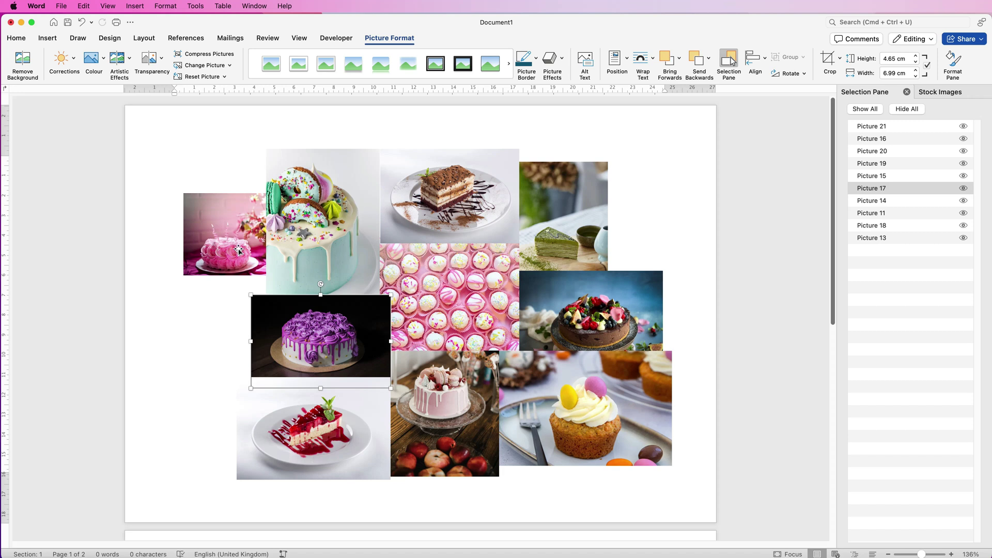
# Move the pink rose cake across to the collage's upper right and delete the matcha cake picture
pyautogui.moveTo(237, 249); pyautogui.dragTo(605, 252)
pyautogui.click(543, 227)
pyautogui.press('Delete')
# Align the pink rose cake beside the tiramisu, bring it to the front and enlarge it above the chocolate berry cake
pyautogui.moveTo(598, 233); pyautogui.dragTo(566, 228)
pyautogui.click(679, 62)
pyautogui.click(703, 88)
pyautogui.moveTo(632, 189); pyautogui.dragTo(676, 155)
# Nudge the purple cake and the cheesecake left, and enlarge the pink macaron cake to meet them
pyautogui.moveTo(361, 328); pyautogui.dragTo(350, 326)
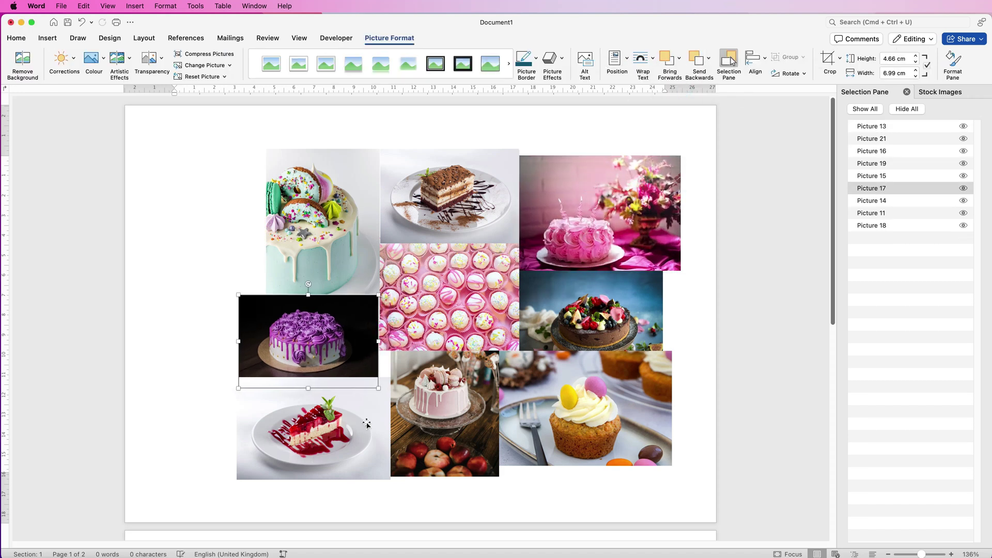
pyautogui.moveTo(367, 425); pyautogui.dragTo(355, 425)
pyautogui.click(408, 445)
pyautogui.moveTo(391, 476); pyautogui.dragTo(375, 493)
# Nudge the drip cake into line and enlarge the tiramisu slightly to close the gap between them
pyautogui.doubleClick(357, 321)
pyautogui.moveTo(367, 254); pyautogui.dragTo(366, 254)
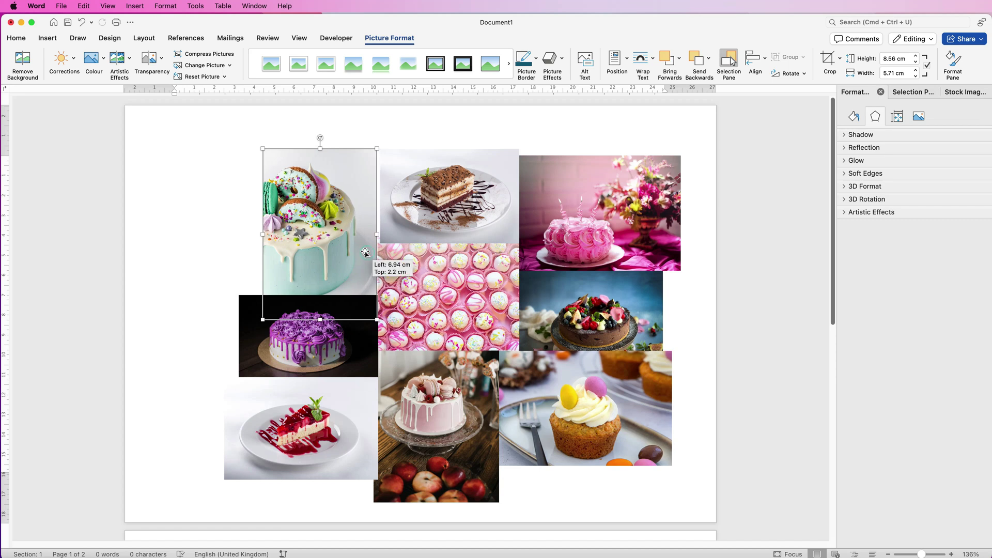
pyautogui.click(396, 180)
pyautogui.moveTo(381, 150); pyautogui.dragTo(379, 148)
pyautogui.click(690, 326)
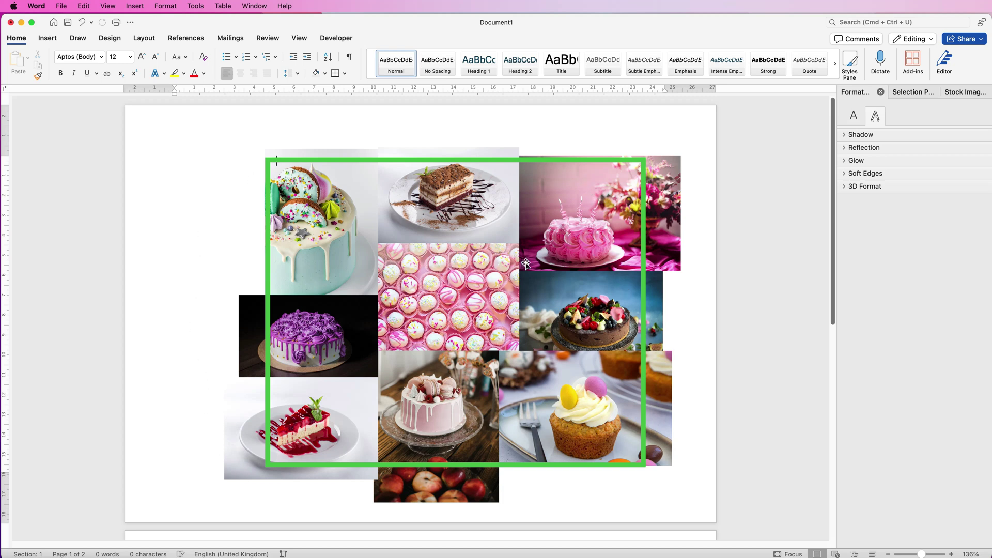
# Group all nine collage pictures and move the group slightly up and left on the page
pyautogui.click(553, 390)
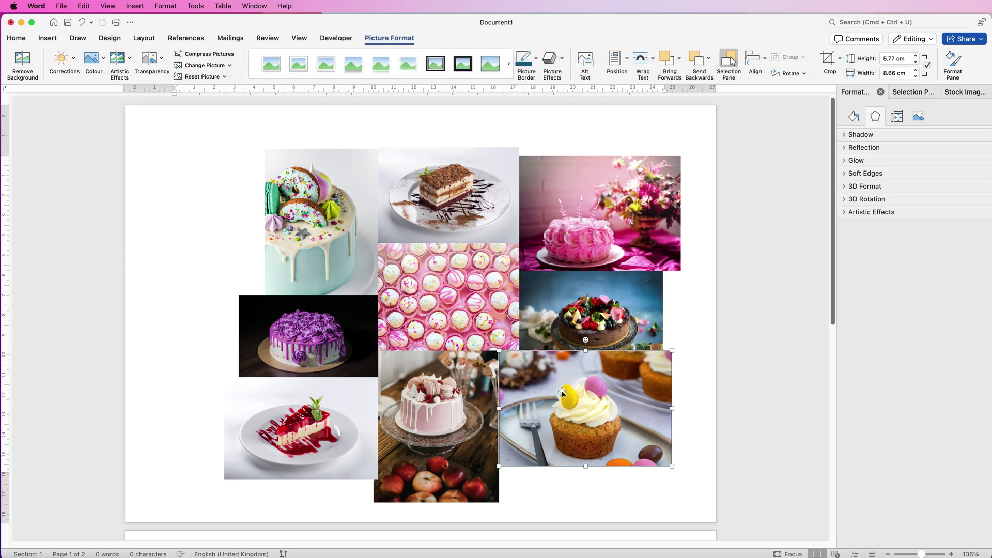
pyautogui.keyDown('shift'); pyautogui.click(568, 307); pyautogui.keyUp('shift')
pyautogui.keyDown('shift'); pyautogui.click(524, 214); pyautogui.keyUp('shift')
pyautogui.keyDown('shift'); pyautogui.click(464, 203); pyautogui.keyUp('shift')
pyautogui.keyDown('shift'); pyautogui.click(445, 300); pyautogui.keyUp('shift')
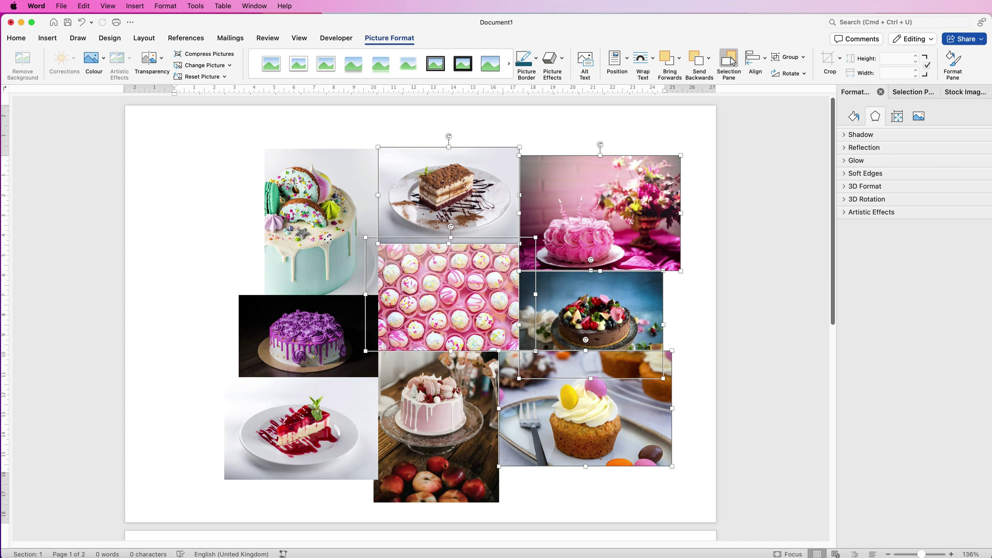
pyautogui.keyDown('shift'); pyautogui.click(328, 239); pyautogui.keyUp('shift')
pyautogui.keyDown('shift'); pyautogui.click(303, 346); pyautogui.keyUp('shift')
pyautogui.keyDown('shift'); pyautogui.click(295, 428); pyautogui.keyUp('shift')
pyautogui.keyDown('shift'); pyautogui.click(451, 435); pyautogui.keyUp('shift')
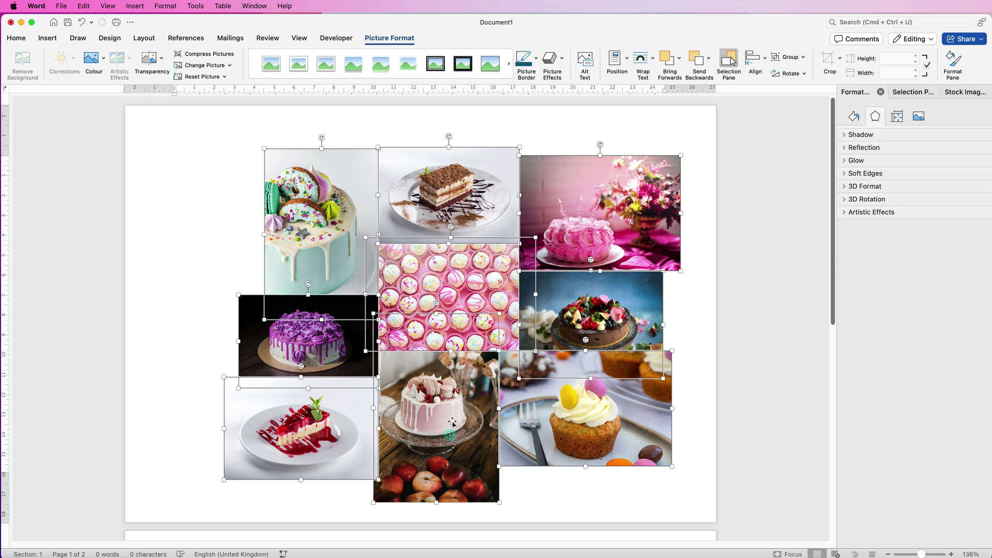
pyautogui.click(804, 59)
pyautogui.click(785, 72)
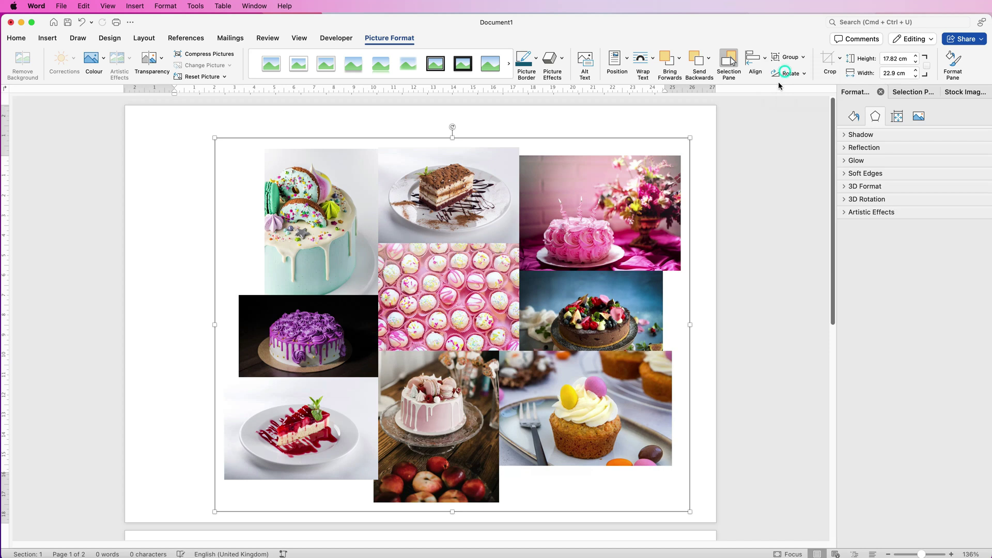
pyautogui.moveTo(467, 319)
pyautogui.mouseDown()
pyautogui.moveTo(430, 339)
pyautogui.moveTo(466, 334)
pyautogui.moveTo(460, 330)
pyautogui.mouseUp()
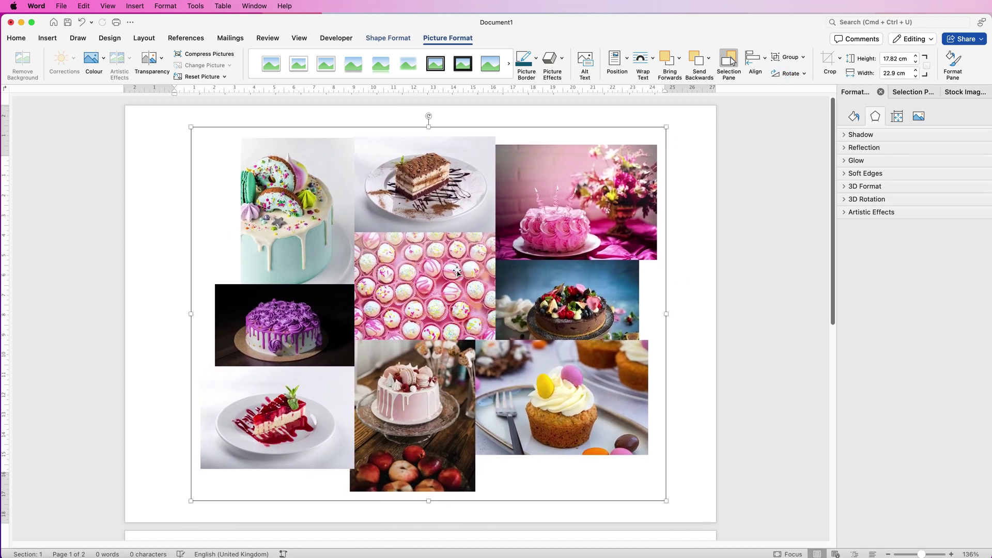
# Save the grouped collage as the PNG file Picture 1.png on the Desktop
pyautogui.rightClick(408, 255)
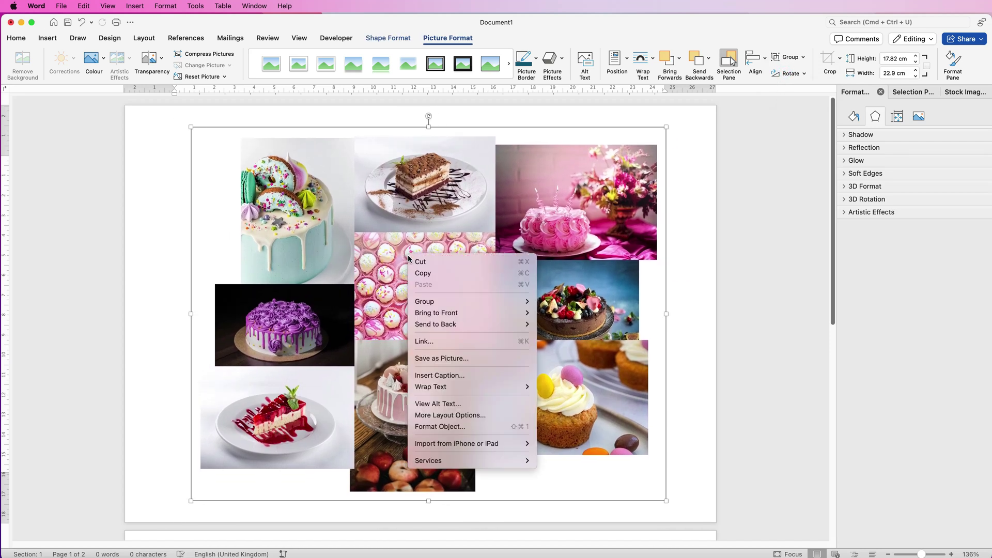
pyautogui.click(453, 358)
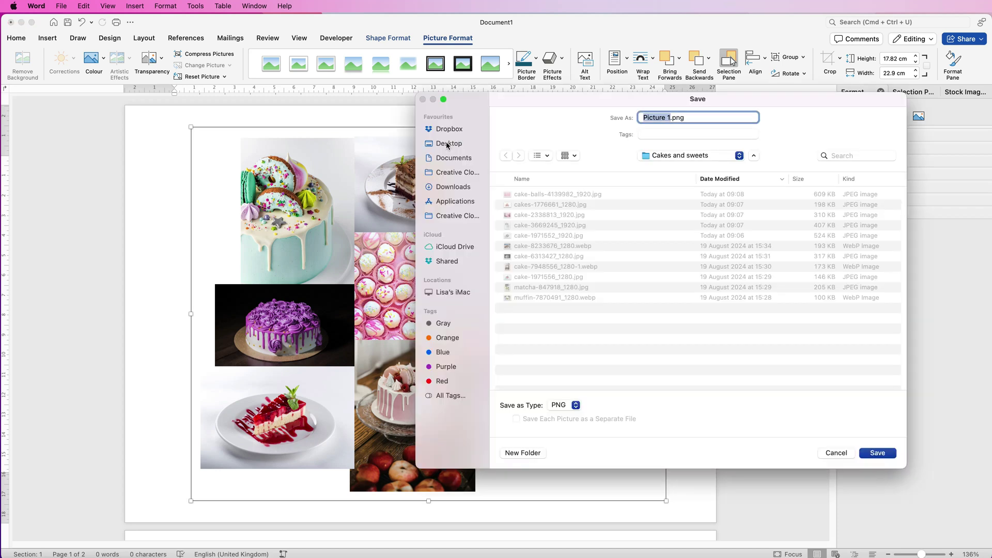
pyautogui.click(445, 145)
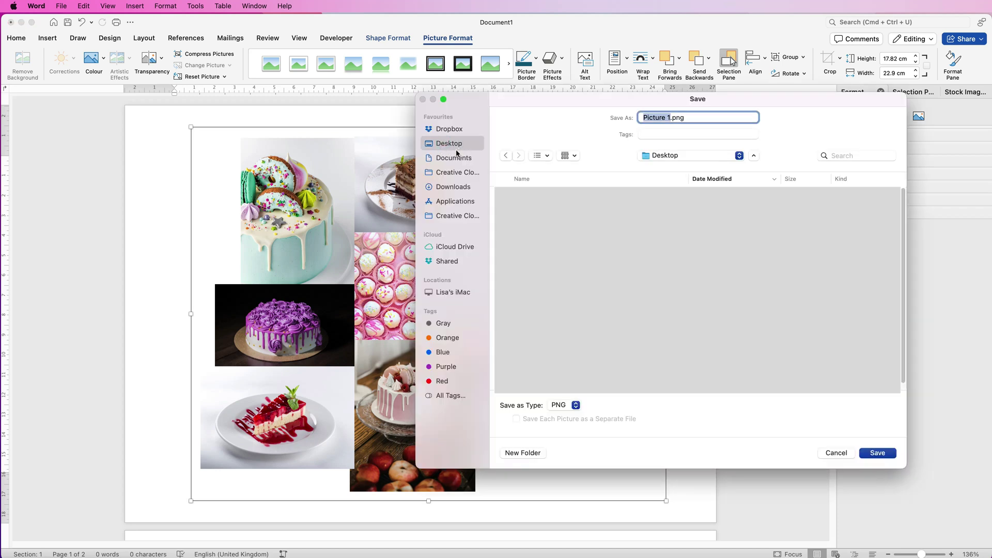
pyautogui.click(877, 453)
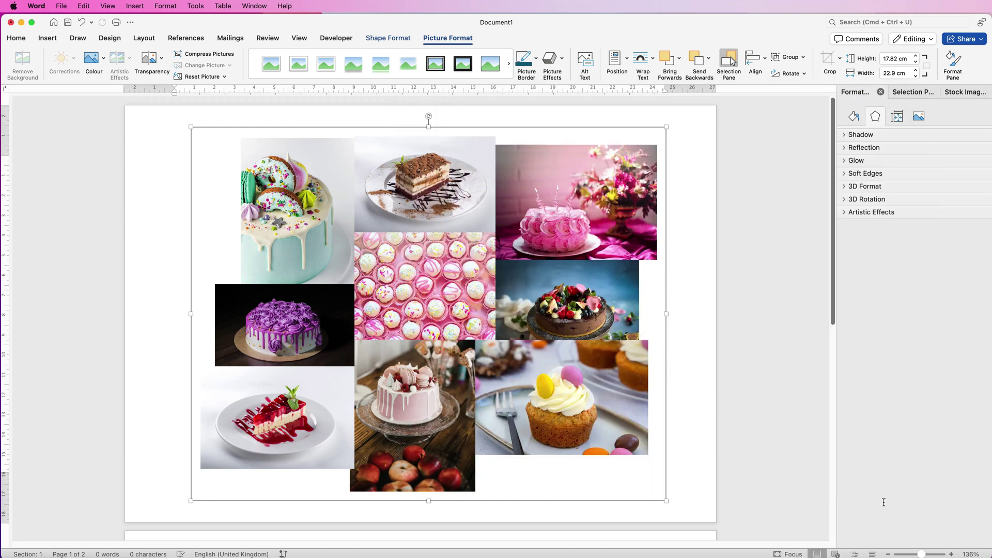
# Move the grouped collage from page one to page two
pyautogui.moveTo(921, 556); pyautogui.dragTo(913, 554)
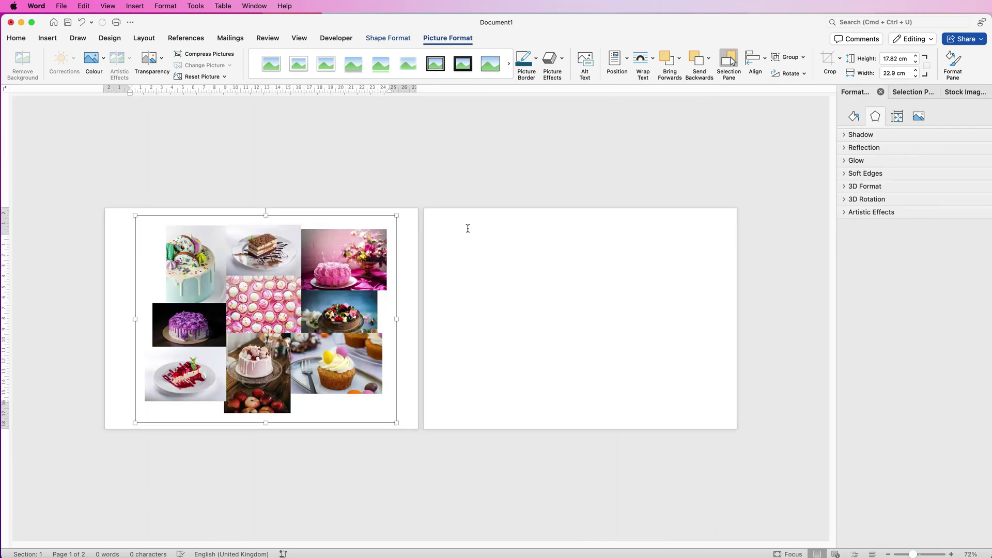
pyautogui.moveTo(272, 291); pyautogui.dragTo(603, 283)
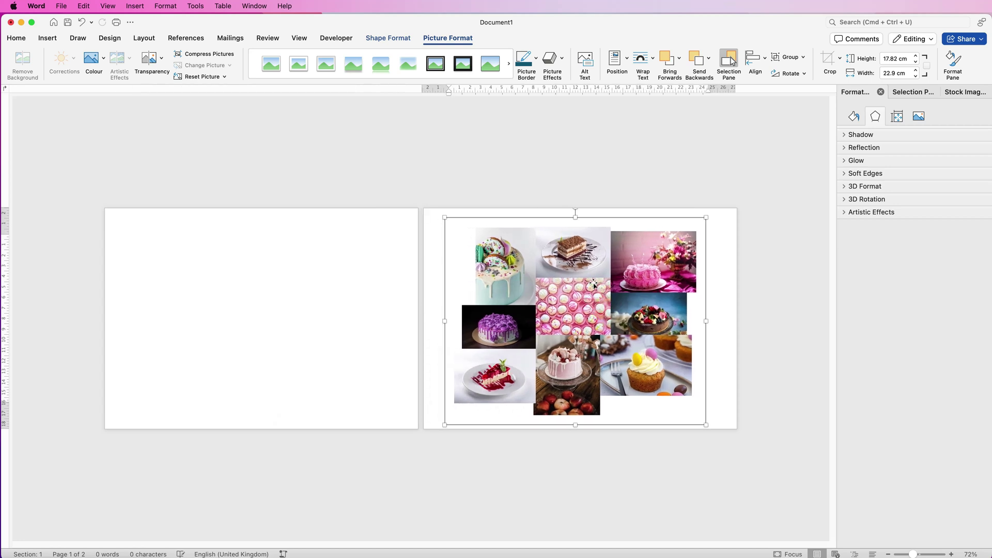
# Insert Picture 1.png from the Desktop onto the blank first page
pyautogui.click(165, 240)
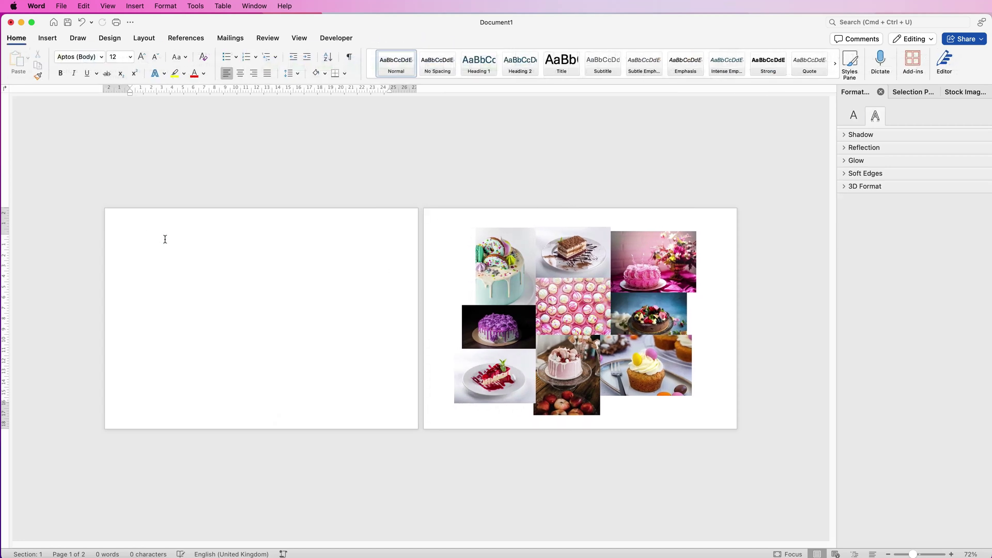
pyautogui.click(47, 38)
pyautogui.click(128, 57)
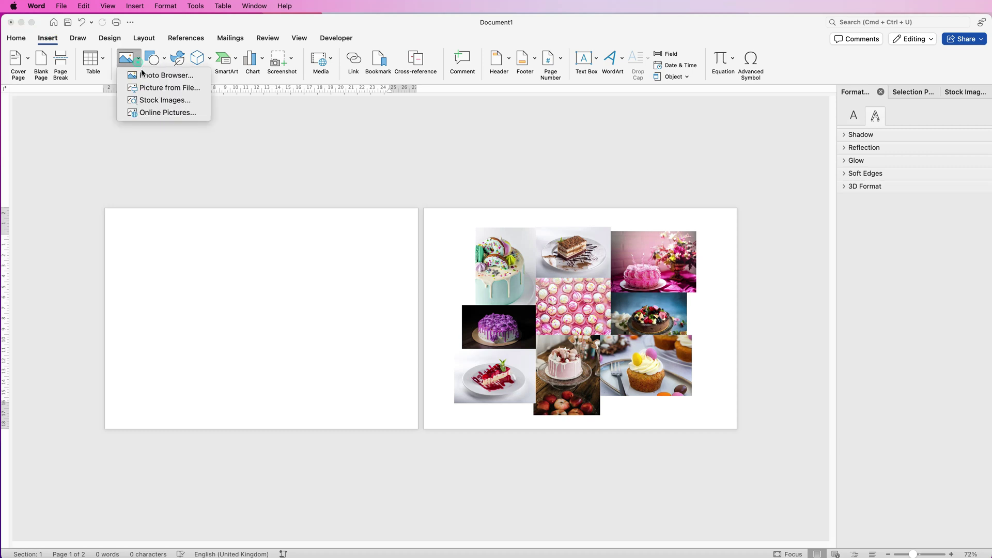
pyautogui.click(147, 88)
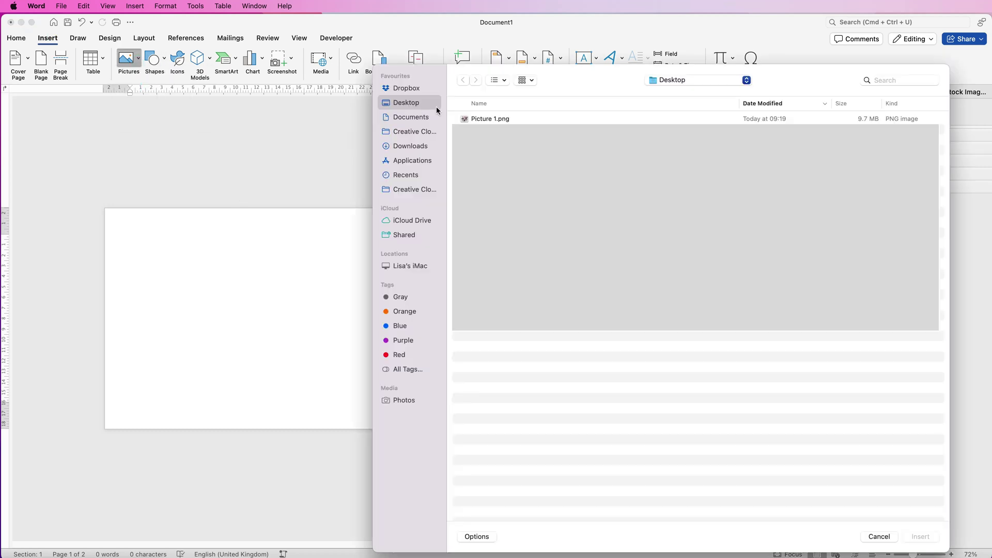
pyautogui.click(480, 119)
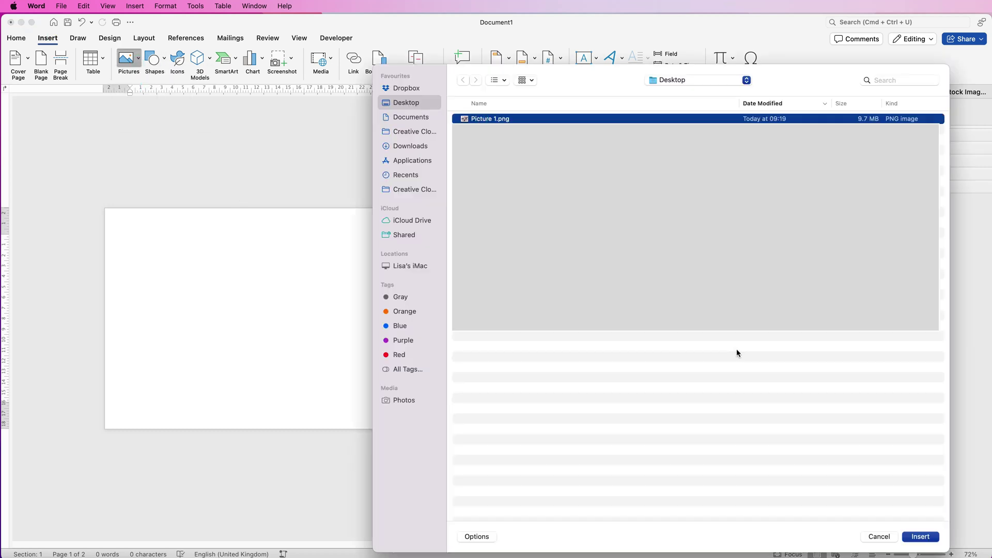
pyautogui.click(920, 539)
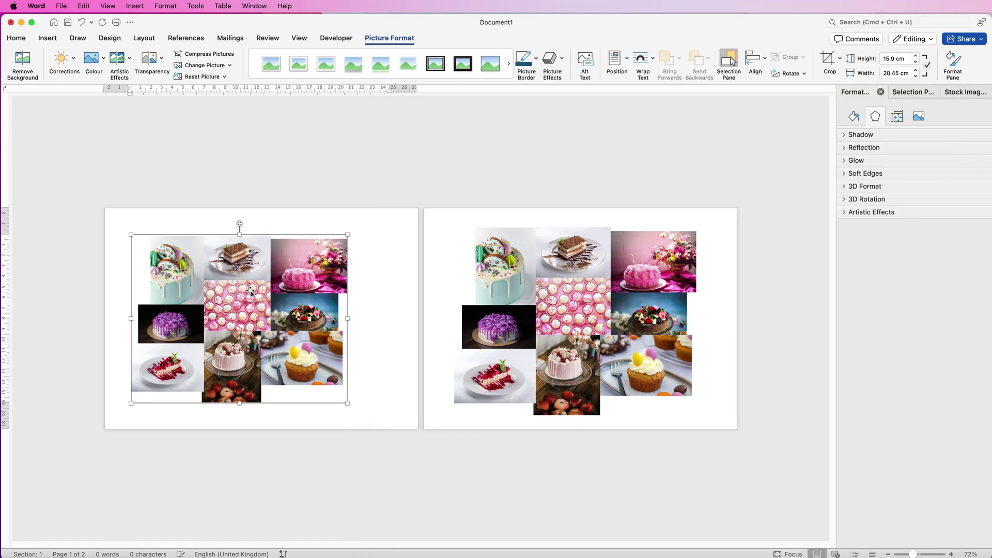
# Set the inserted collage picture's text wrapping to In Front of Text and shift it slightly within the first page
pyautogui.rightClick(245, 292)
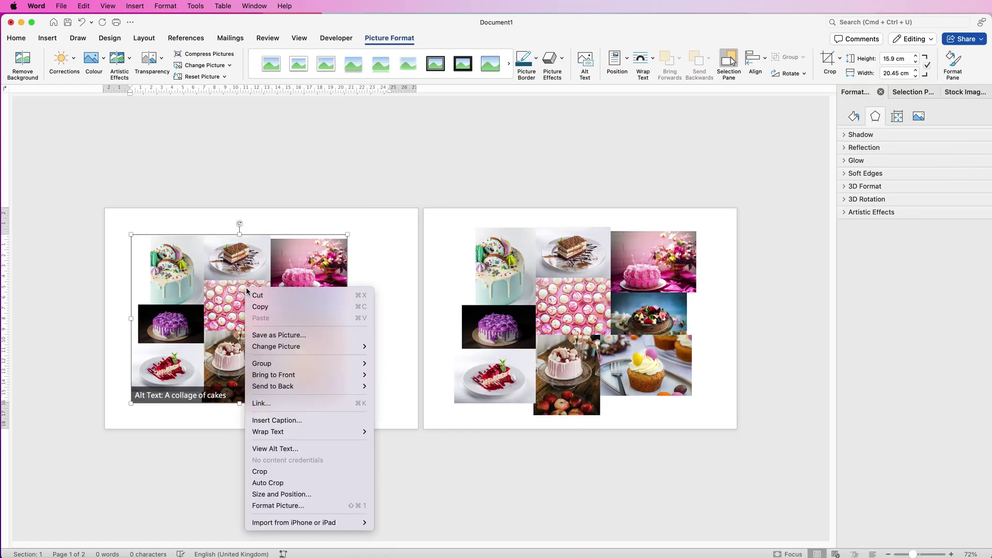
pyautogui.moveTo(326, 432)
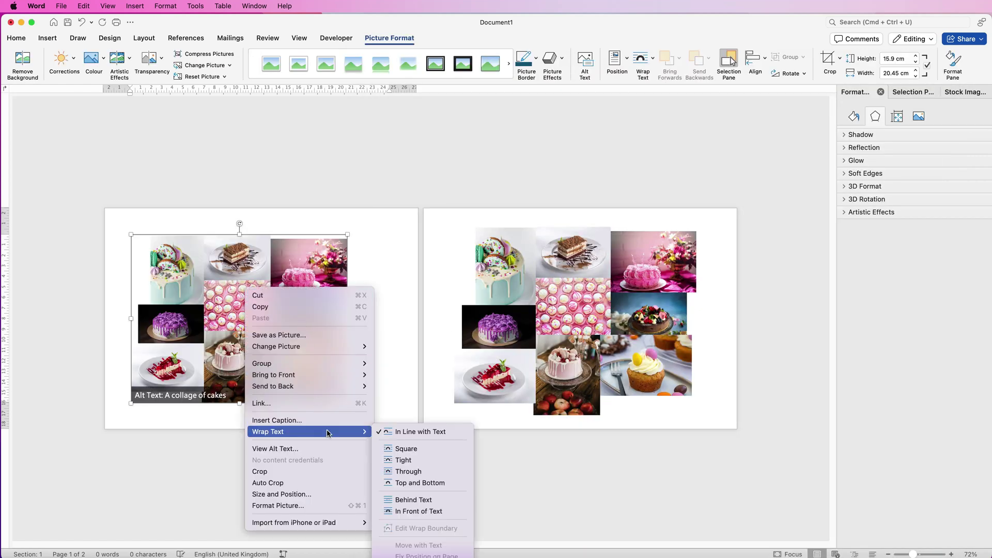
pyautogui.click(412, 511)
pyautogui.moveTo(271, 310); pyautogui.dragTo(284, 307)
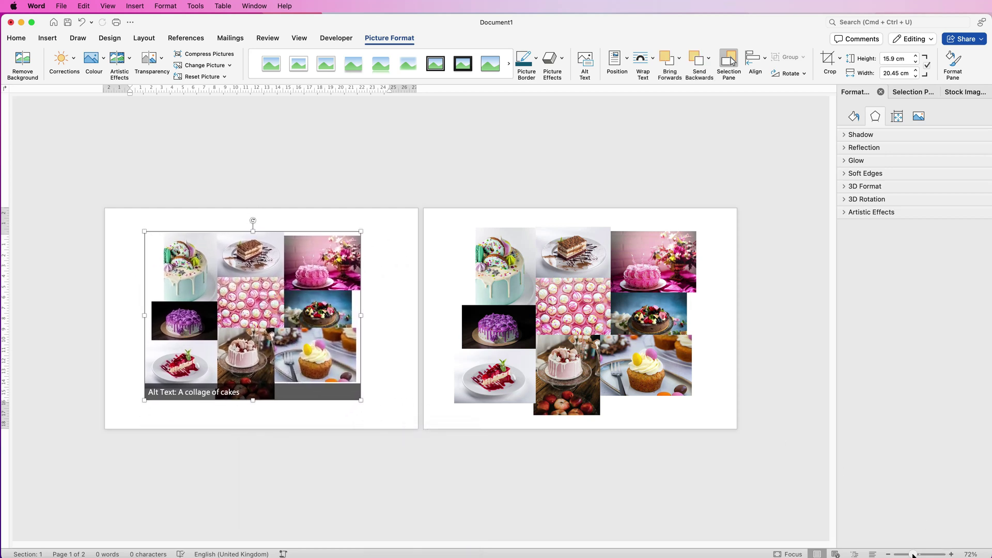
# Crop the collage picture's four uneven edges into a clean rectangle about 13.74 cm high and 17.61 cm wide
pyautogui.moveTo(913, 554); pyautogui.dragTo(921, 554)
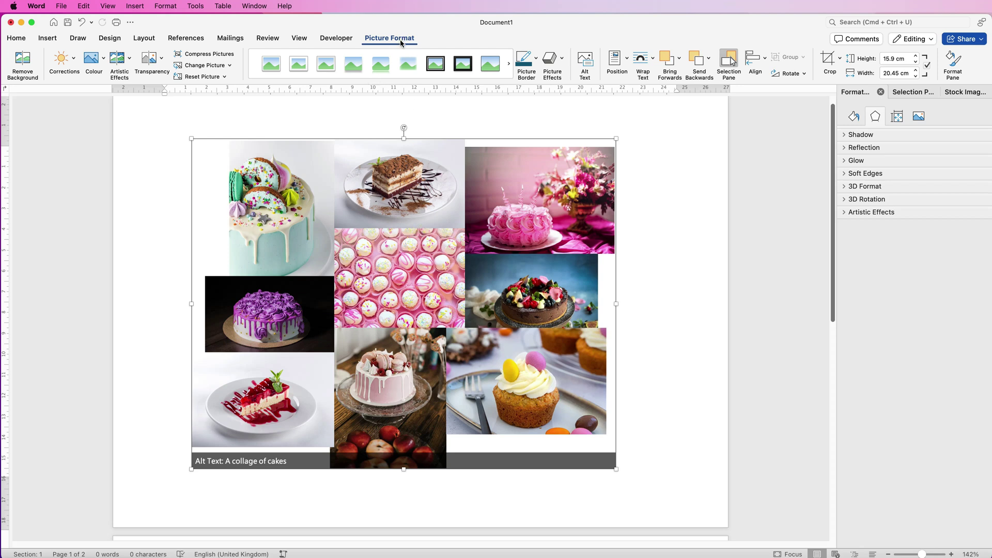
pyautogui.click(839, 61)
pyautogui.click(848, 75)
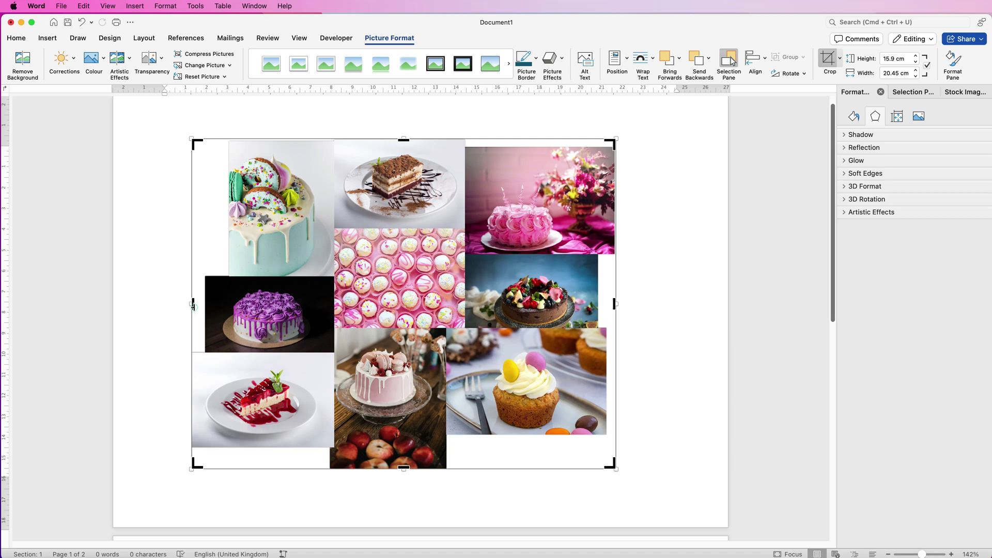
pyautogui.moveTo(192, 306); pyautogui.dragTo(231, 306)
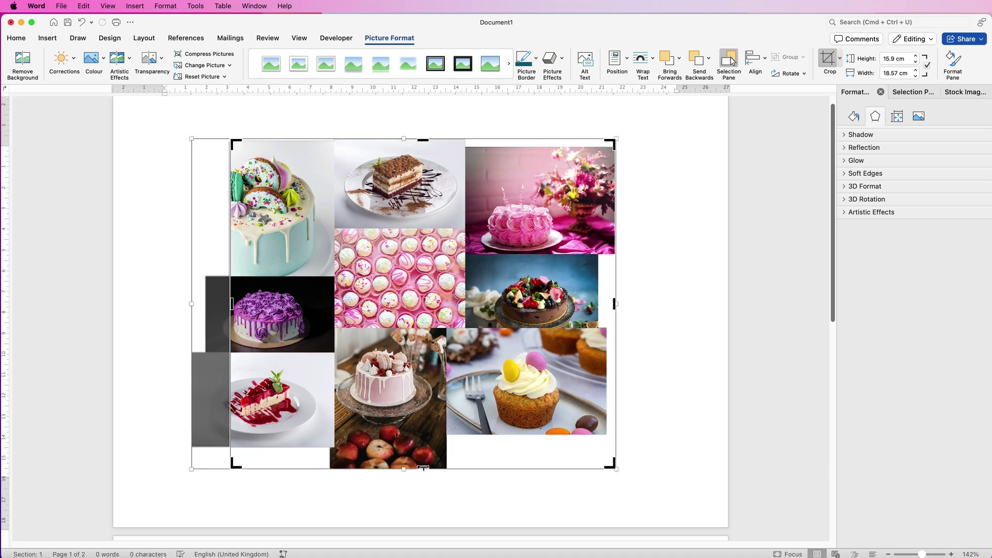
pyautogui.moveTo(423, 468); pyautogui.dragTo(425, 433)
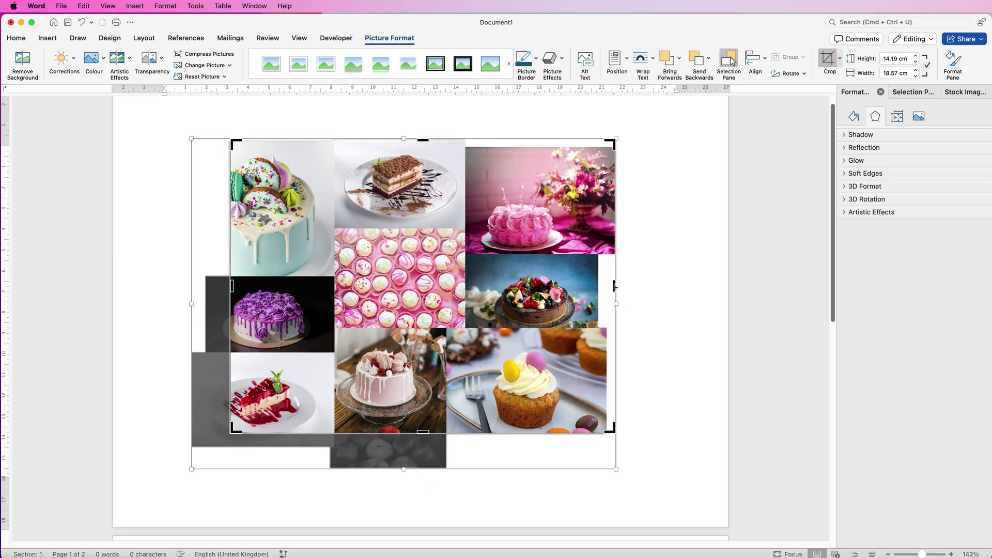
pyautogui.moveTo(615, 285); pyautogui.dragTo(594, 287)
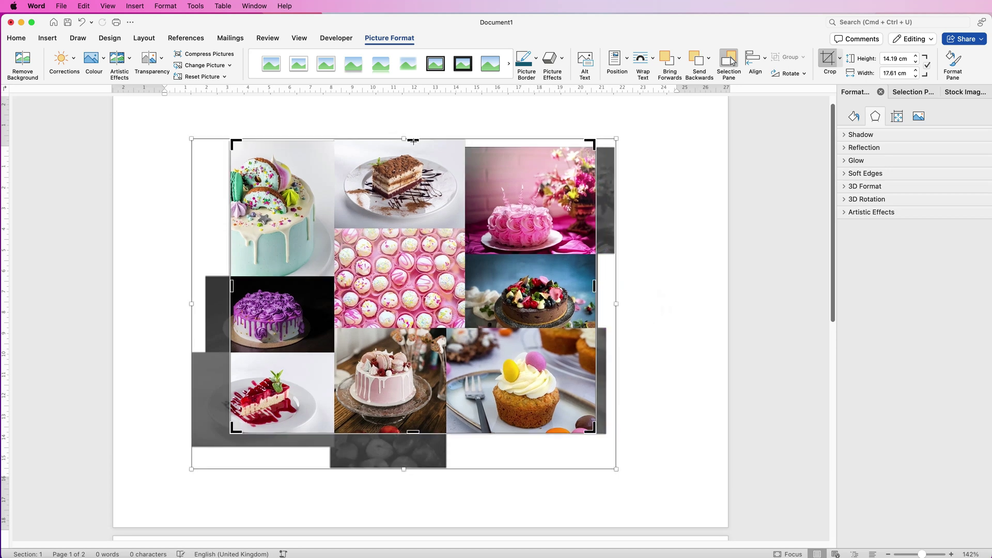
pyautogui.moveTo(413, 141); pyautogui.dragTo(414, 147)
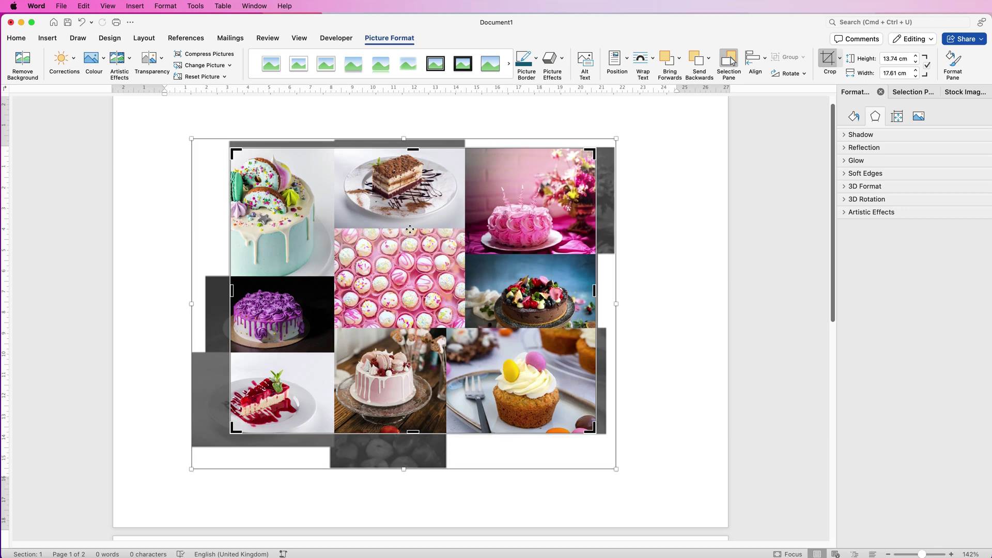
pyautogui.click(827, 73)
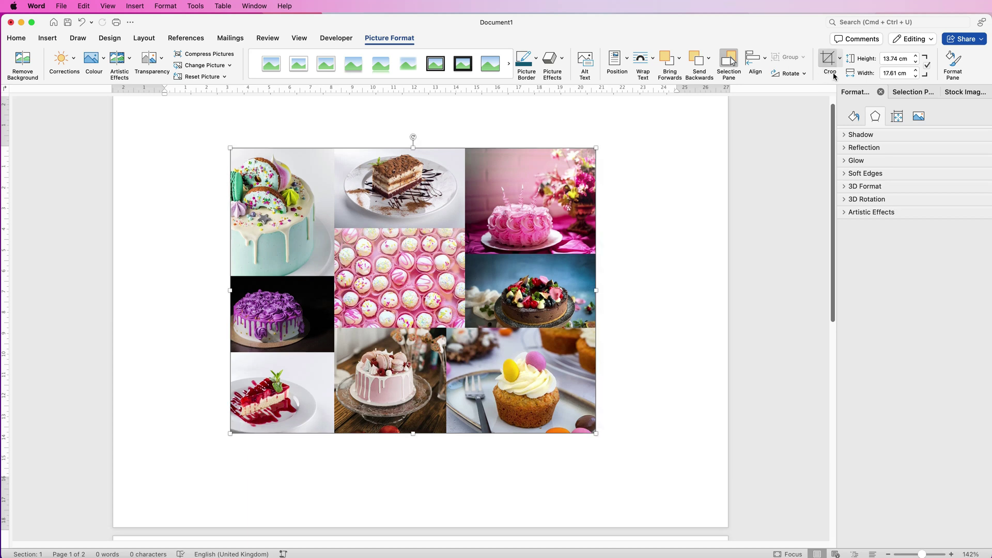
# Try cropping the collage picture to a triangle, an oval and a teardrop shape
pyautogui.click(840, 60)
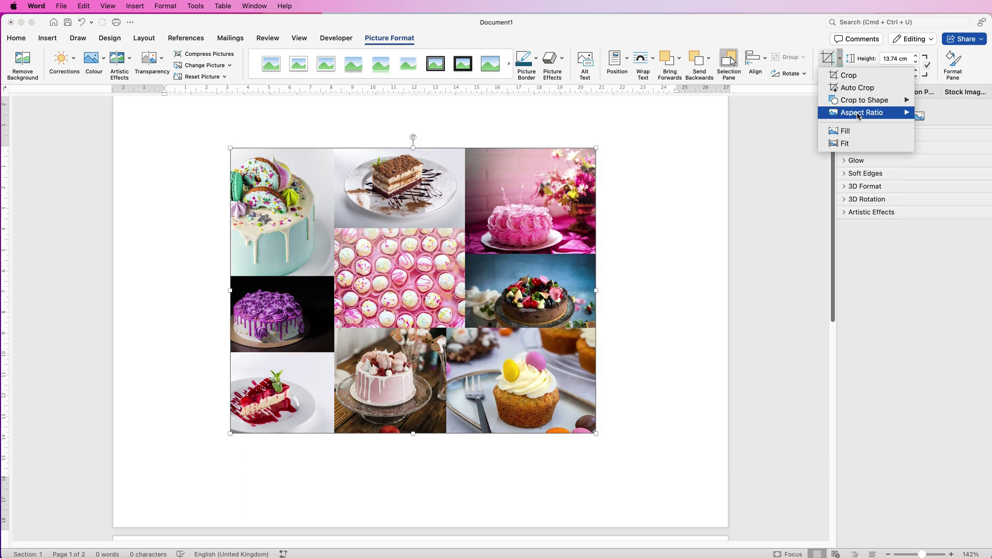
pyautogui.moveTo(860, 116)
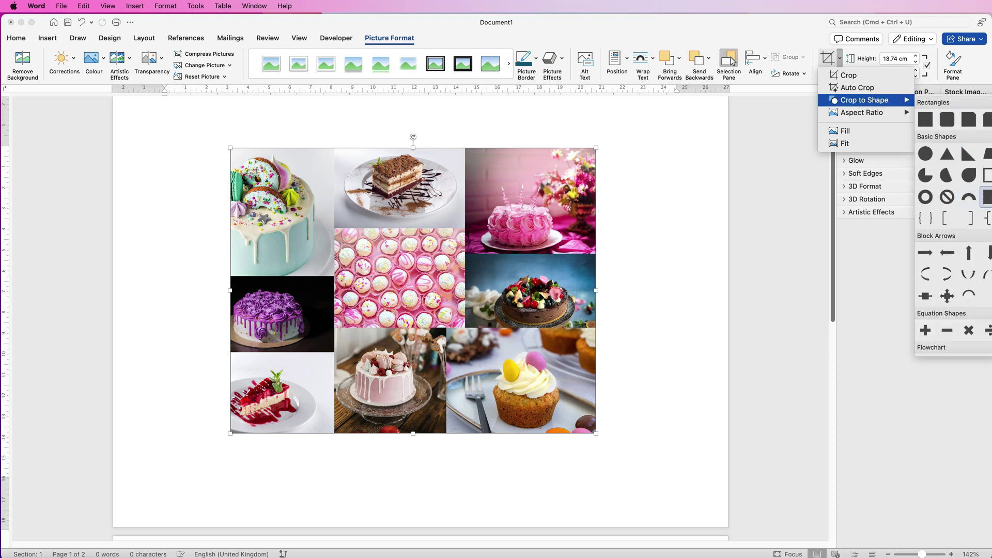
pyautogui.click(946, 156)
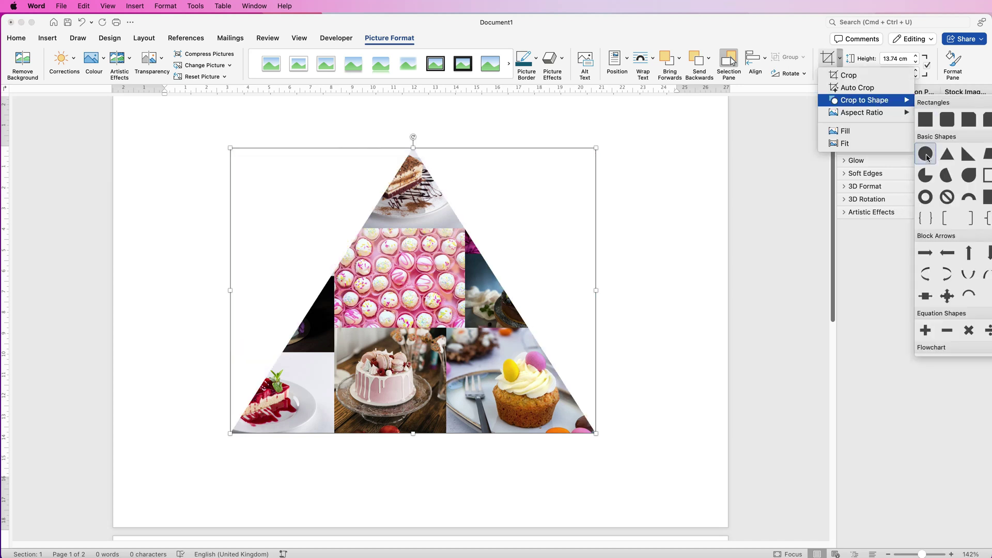
pyautogui.click(925, 154)
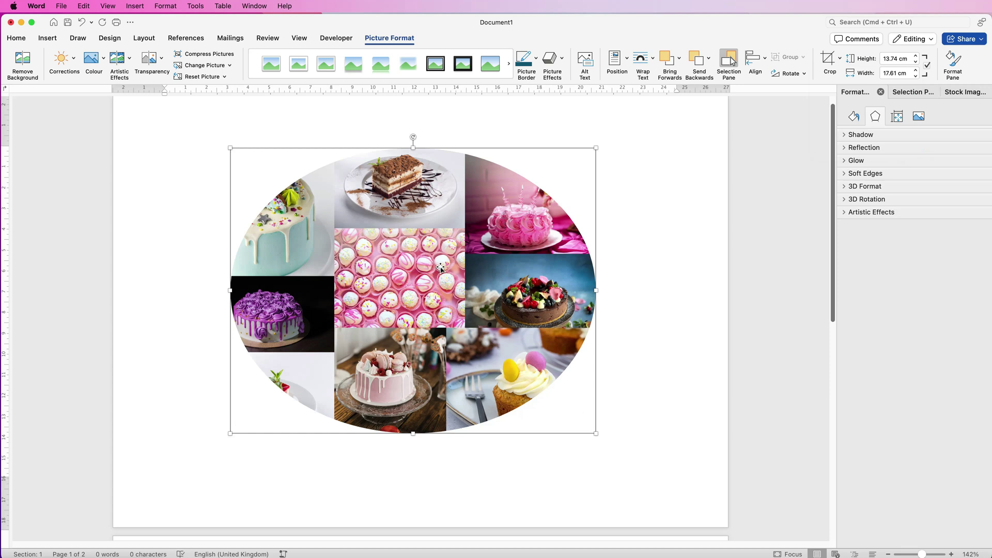
pyautogui.click(840, 58)
pyautogui.moveTo(872, 102)
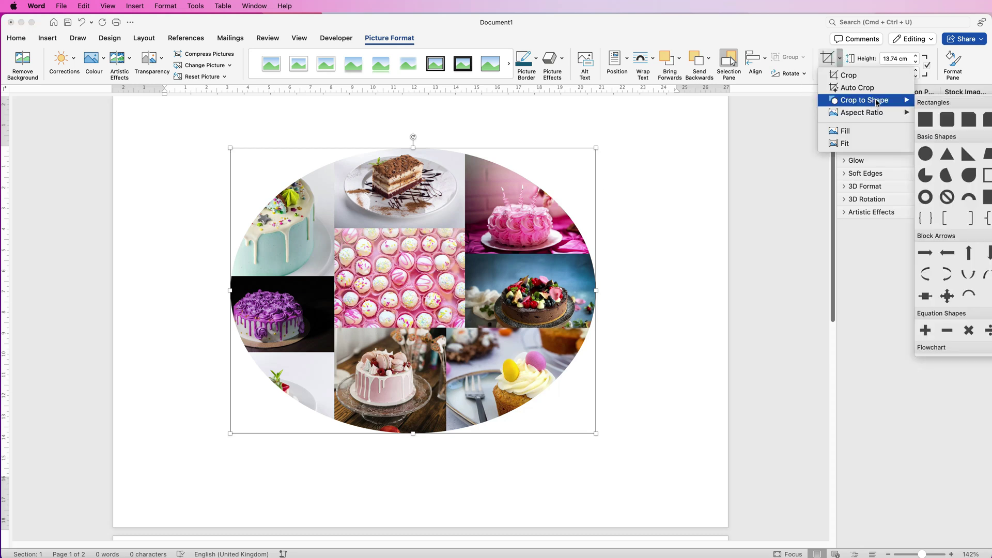
pyautogui.click(969, 175)
# Crop the collage picture to a parallelogram and resize it to about 13.92 cm high and 17.18 cm wide
pyautogui.click(839, 58)
pyautogui.moveTo(885, 105)
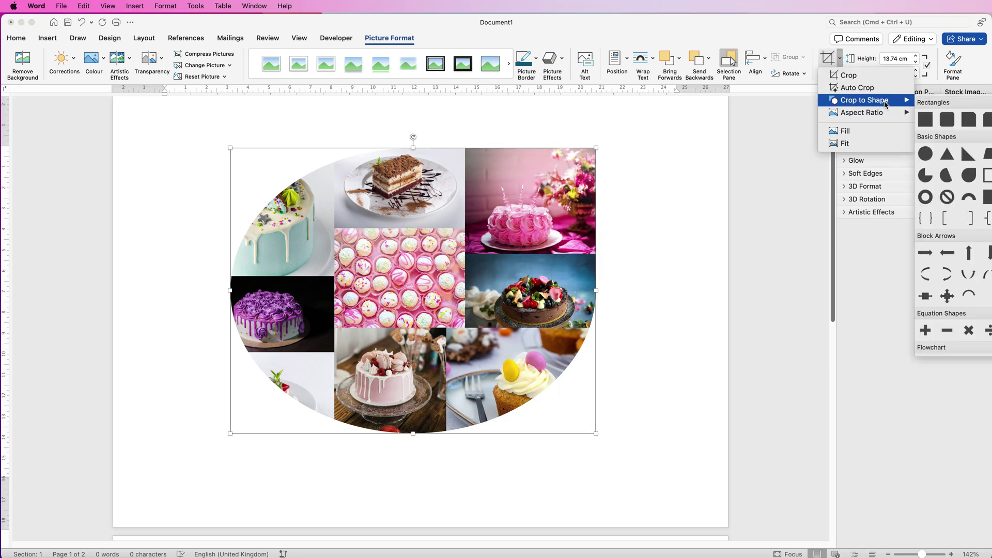
pyautogui.click(987, 154)
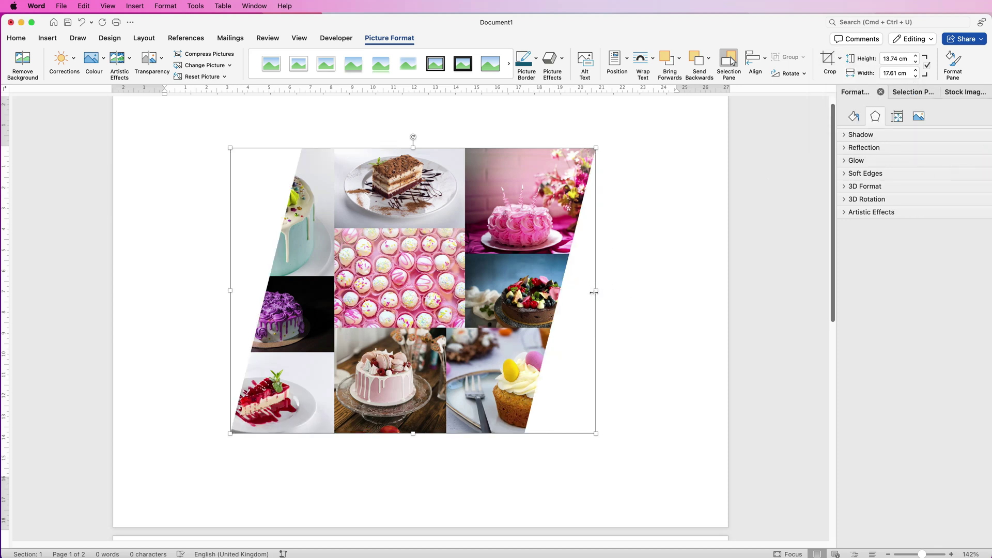
pyautogui.moveTo(596, 290)
pyautogui.mouseDown()
pyautogui.moveTo(656, 289)
pyautogui.moveTo(584, 283)
pyautogui.mouseUp()
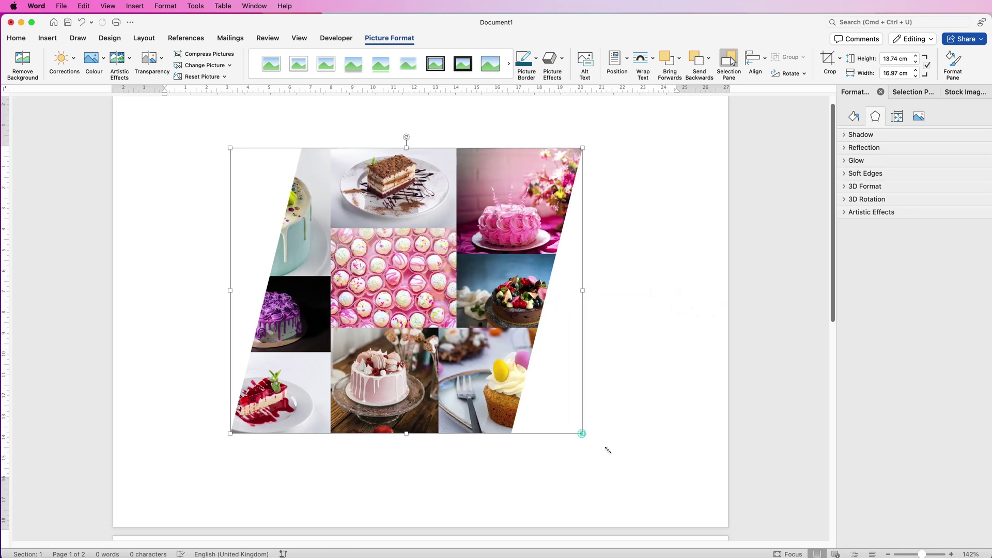
pyautogui.moveTo(607, 450)
pyautogui.mouseDown()
pyautogui.moveTo(659, 473)
pyautogui.moveTo(613, 453)
pyautogui.mouseUp()
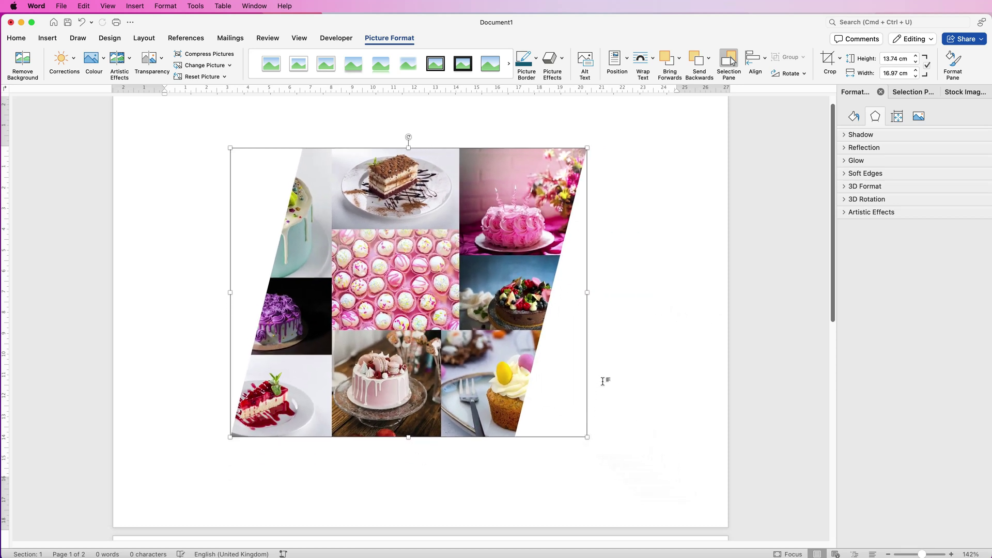
# Extend the parallelogram crop area outward on its right side to a width of about 17.93 cm
pyautogui.click(840, 59)
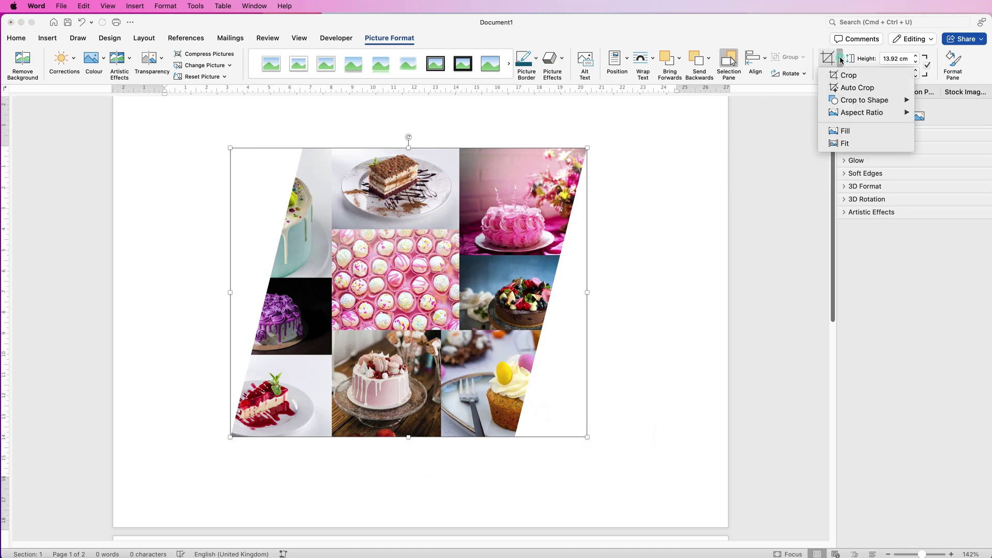
pyautogui.click(832, 76)
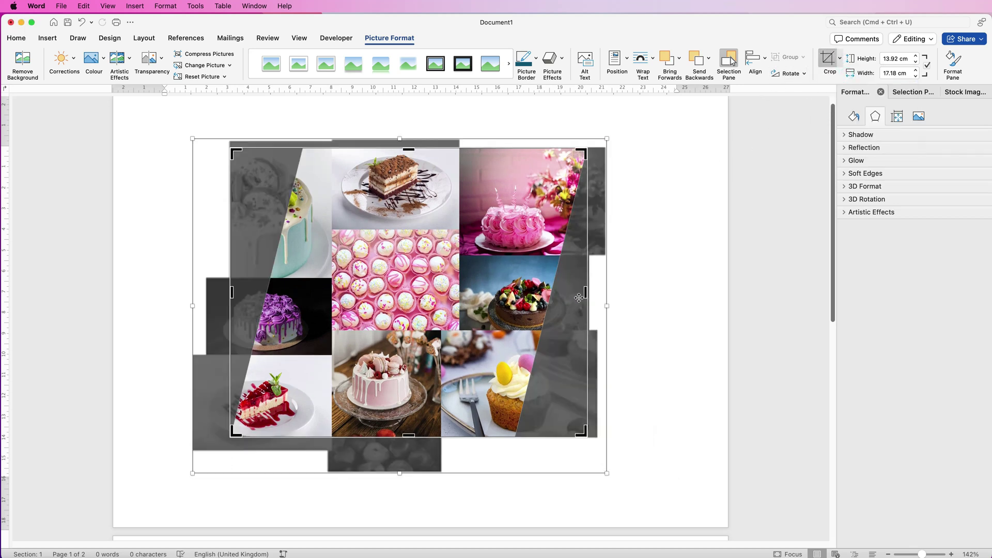
pyautogui.moveTo(584, 292); pyautogui.dragTo(605, 294)
pyautogui.moveTo(603, 293); pyautogui.dragTo(601, 293)
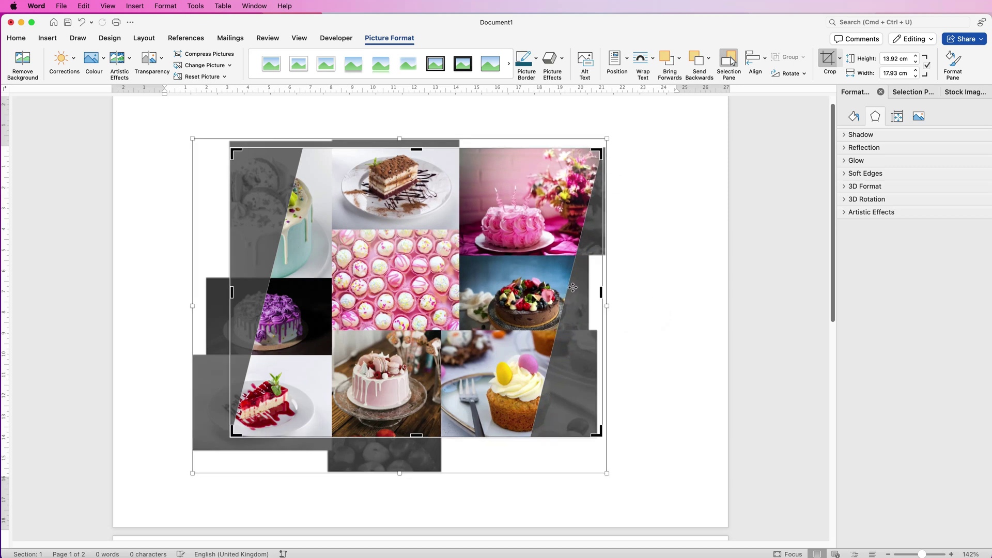
pyautogui.press('Escape')
# Move the parallelogram collage to the lower left of the page and scale it to about 13.81 by 17.79 cm
pyautogui.moveTo(473, 241); pyautogui.dragTo(411, 284)
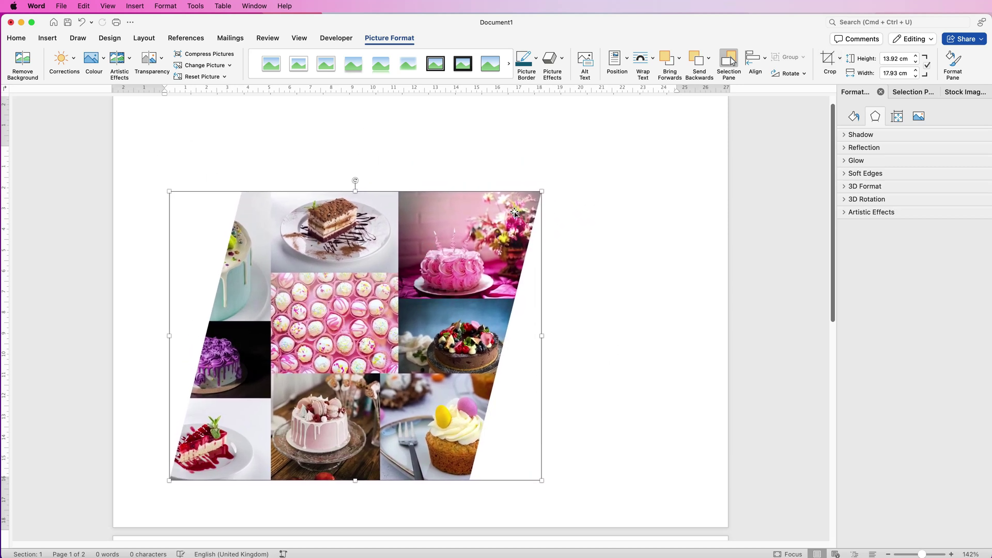
pyautogui.moveTo(541, 190)
pyautogui.mouseDown()
pyautogui.moveTo(437, 238)
pyautogui.moveTo(347, 337)
pyautogui.moveTo(533, 234)
pyautogui.moveTo(538, 192)
pyautogui.mouseUp()
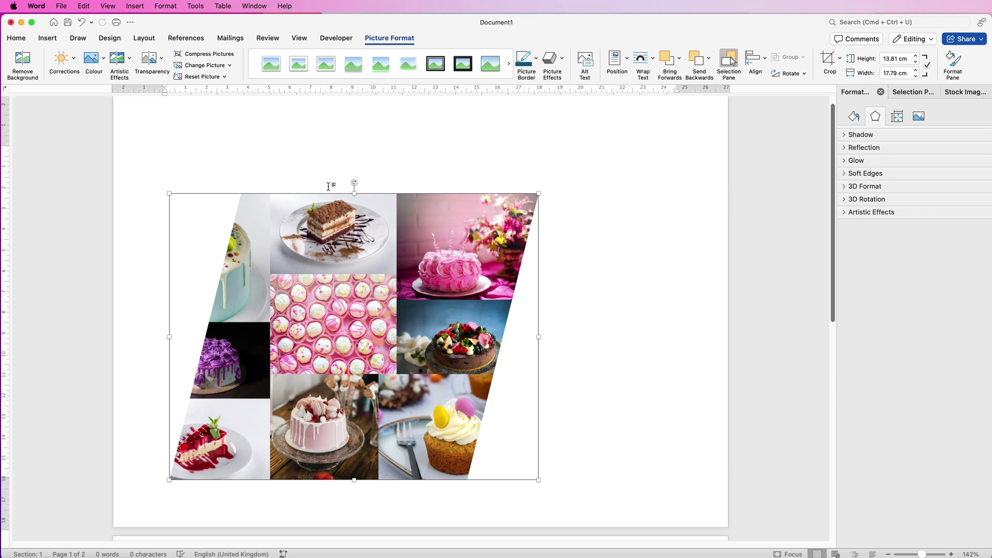
pyautogui.moveTo(355, 249); pyautogui.dragTo(359, 250)
# Save the parallelogram collage as the PNG file Picture 2.png on the Desktop
pyautogui.rightClick(360, 255)
pyautogui.click(412, 302)
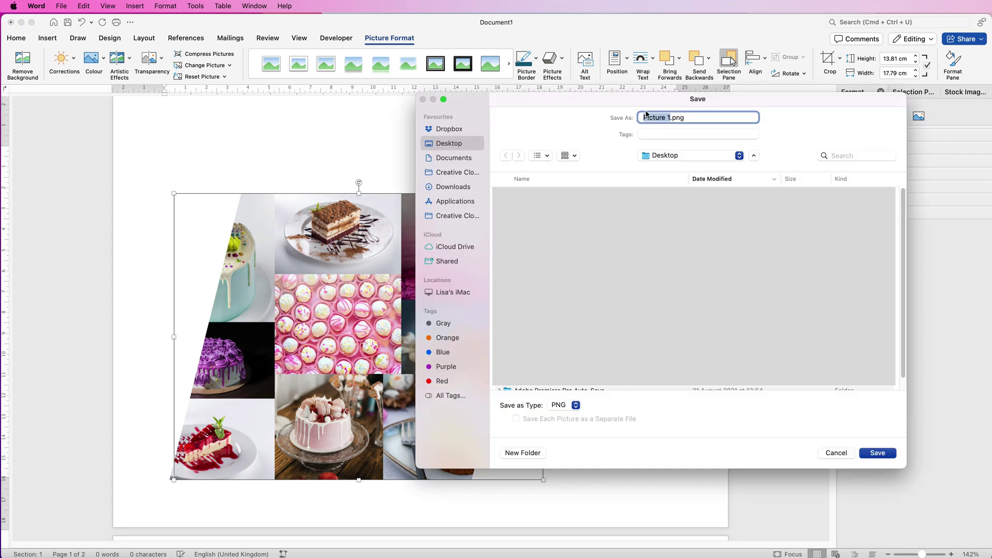
pyautogui.press('Right')
pyautogui.press('BackSpace')
pyautogui.write('3')
pyautogui.press('Return')
# Shrink the parallelogram collage to about 6.42 by 8.27 cm and insert Picture 2.png from the Desktop into the document
pyautogui.click(539, 194)
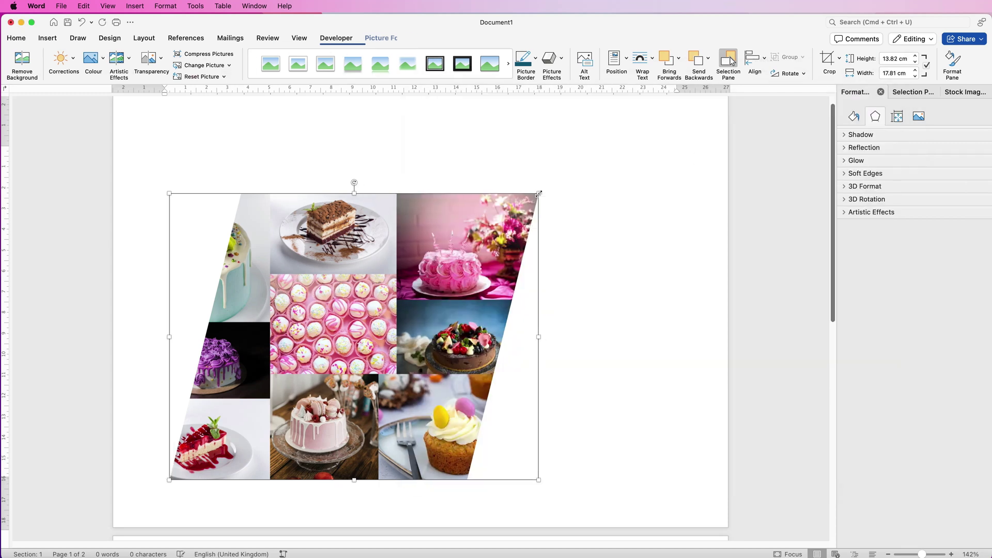
pyautogui.moveTo(538, 194); pyautogui.dragTo(372, 321)
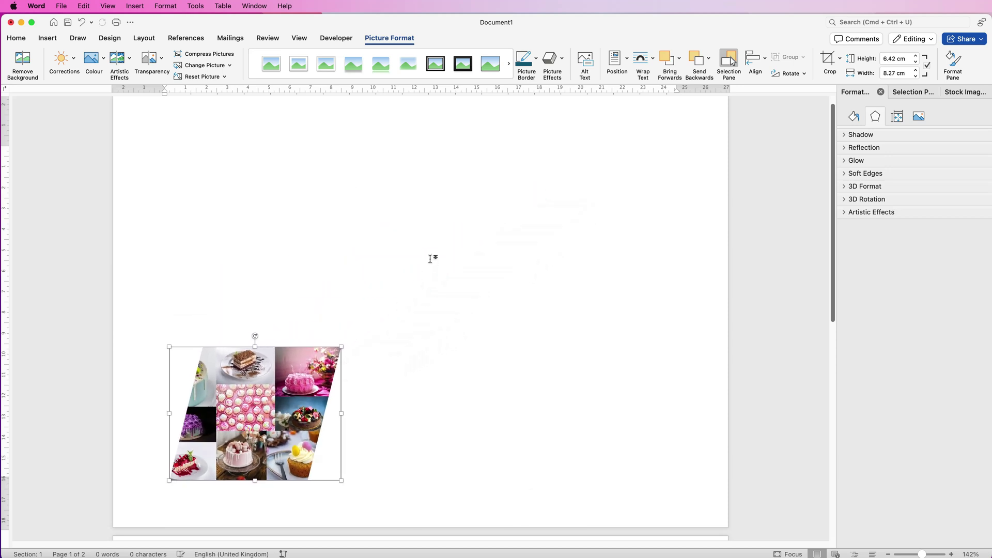
pyautogui.click(430, 258)
pyautogui.click(47, 38)
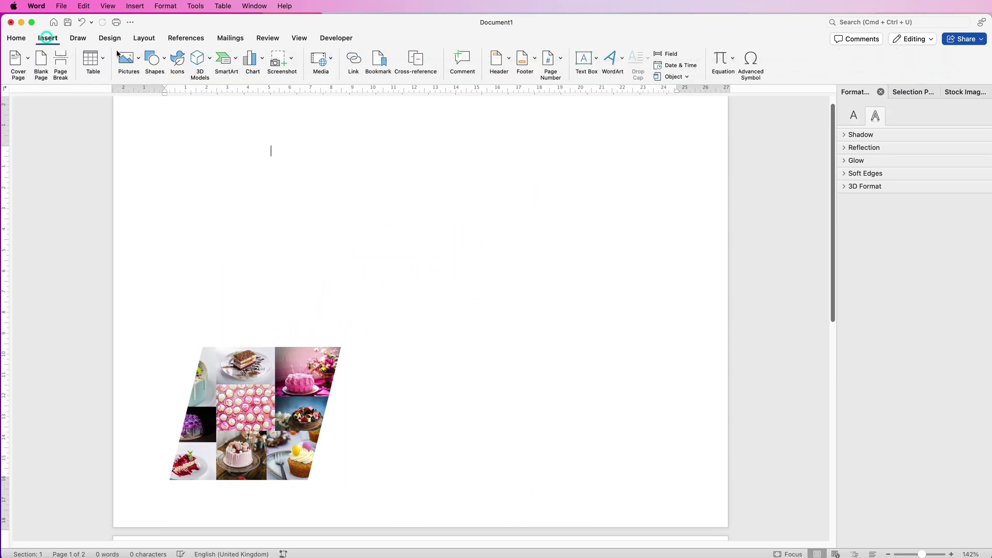
pyautogui.click(139, 59)
pyautogui.click(148, 88)
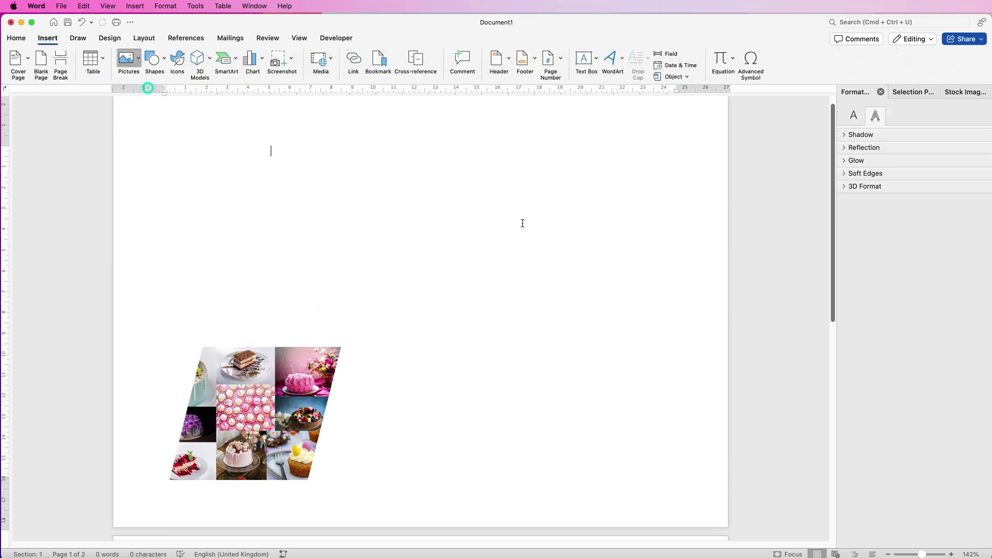
pyautogui.click(478, 119)
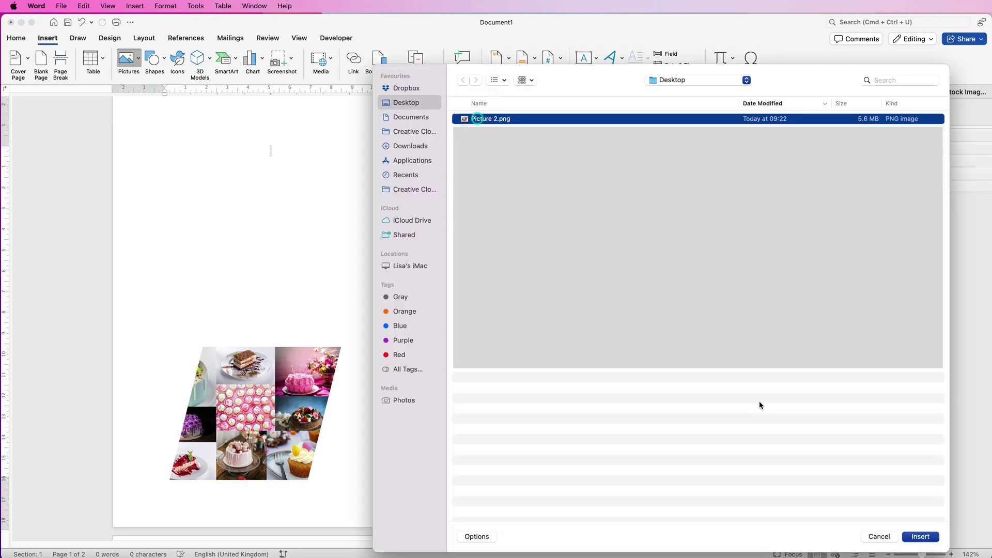
pyautogui.click(919, 537)
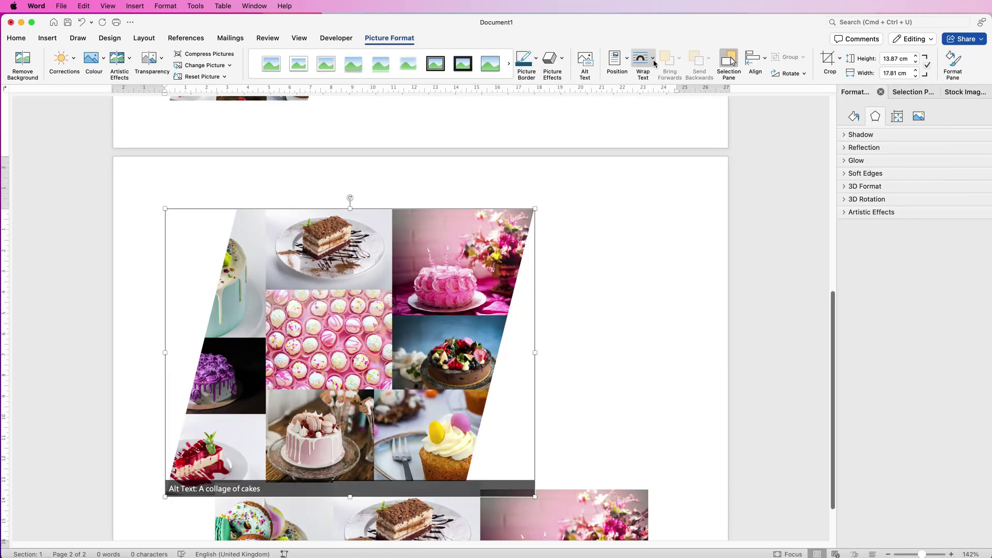
# Wrap the inserted Picture 2.png In Front of Text, scale it to about 9.41 by 12.1 cm and place it beside the smaller collage
pyautogui.click(653, 61)
pyautogui.click(669, 160)
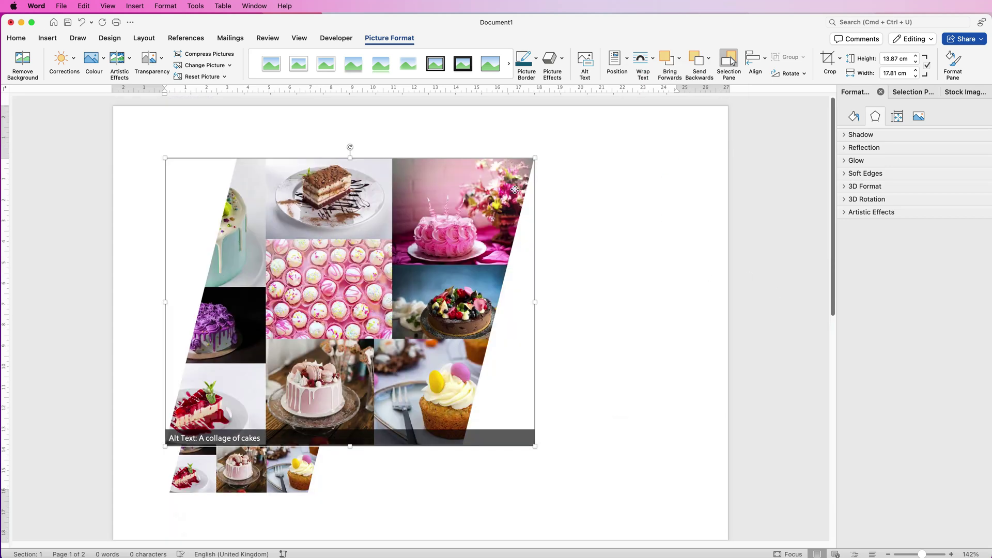
pyautogui.moveTo(487, 187); pyautogui.dragTo(630, 180)
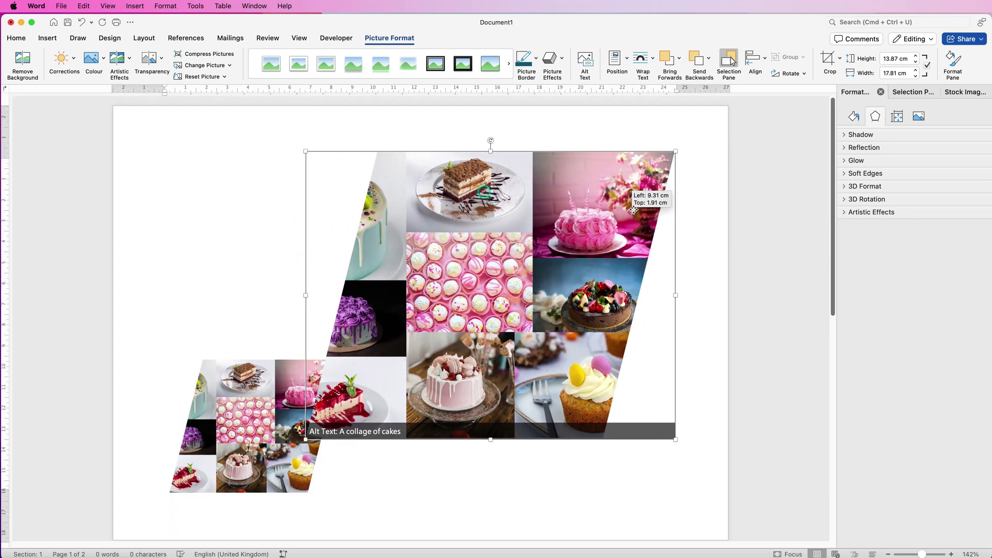
pyautogui.moveTo(629, 181); pyautogui.dragTo(647, 181)
pyautogui.moveTo(693, 152); pyautogui.dragTo(575, 244)
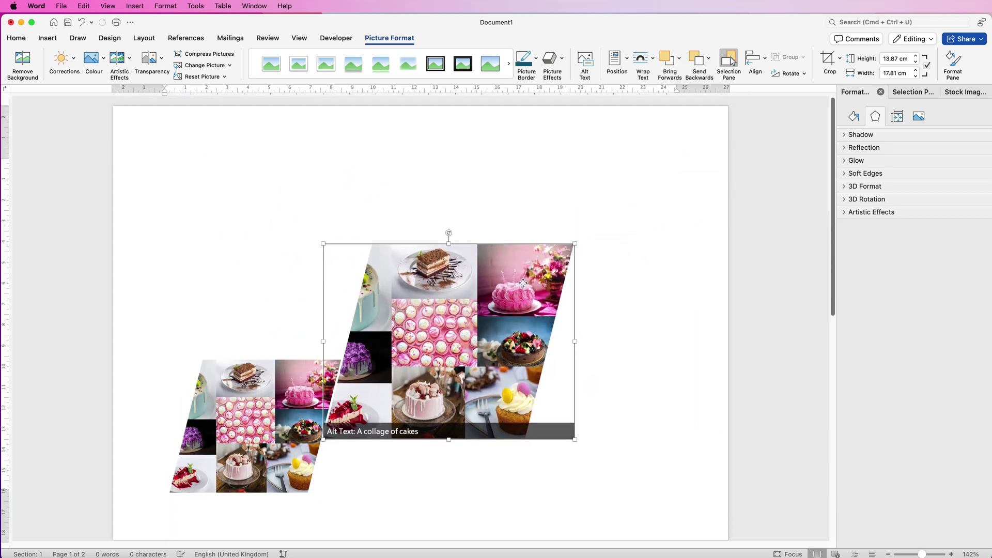
pyautogui.moveTo(522, 283); pyautogui.dragTo(362, 207)
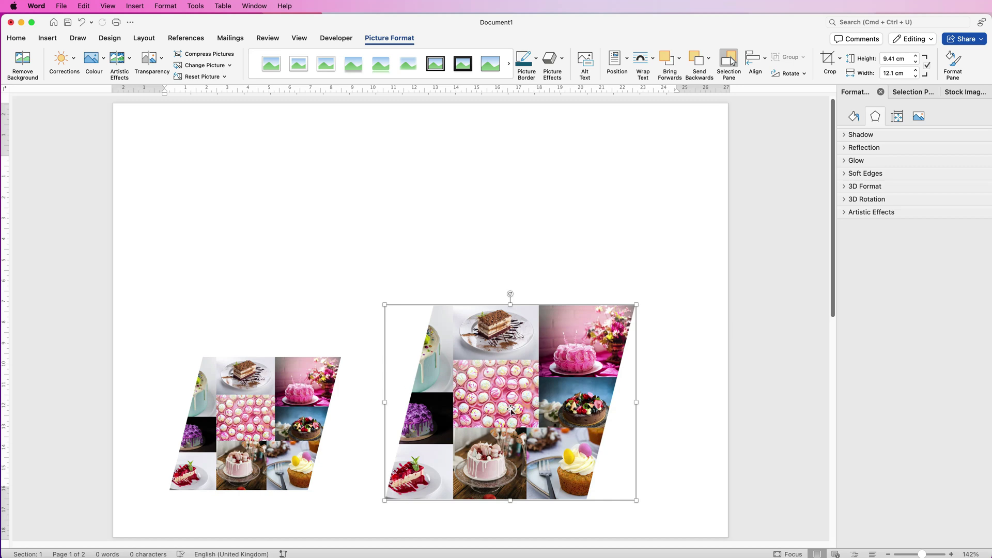
# Move the large parallelogram collage to the page's upper right, then shift the smaller one up and enlarge it to about 8.54 by 11.01 cm
pyautogui.moveTo(511, 410); pyautogui.dragTo(595, 221)
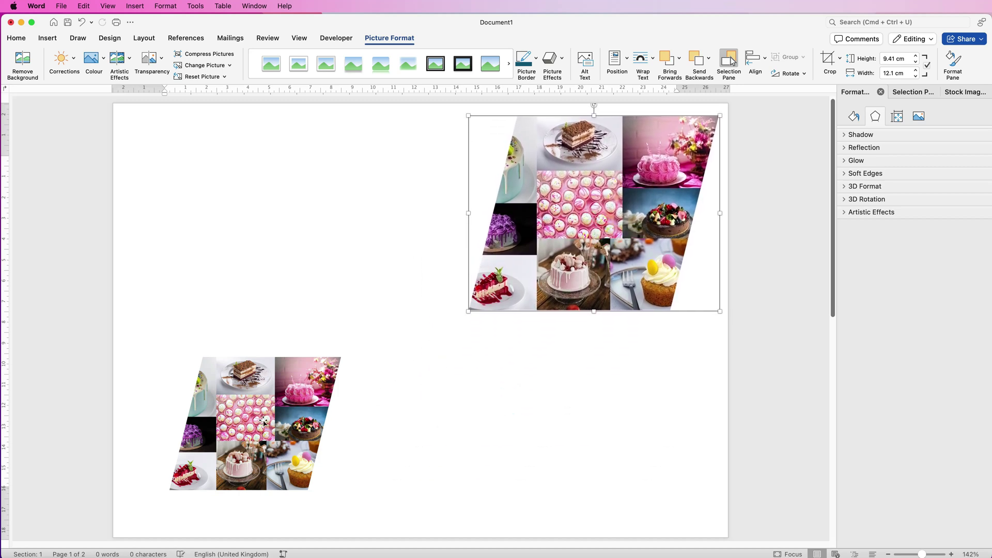
pyautogui.moveTo(264, 421); pyautogui.dragTo(320, 360)
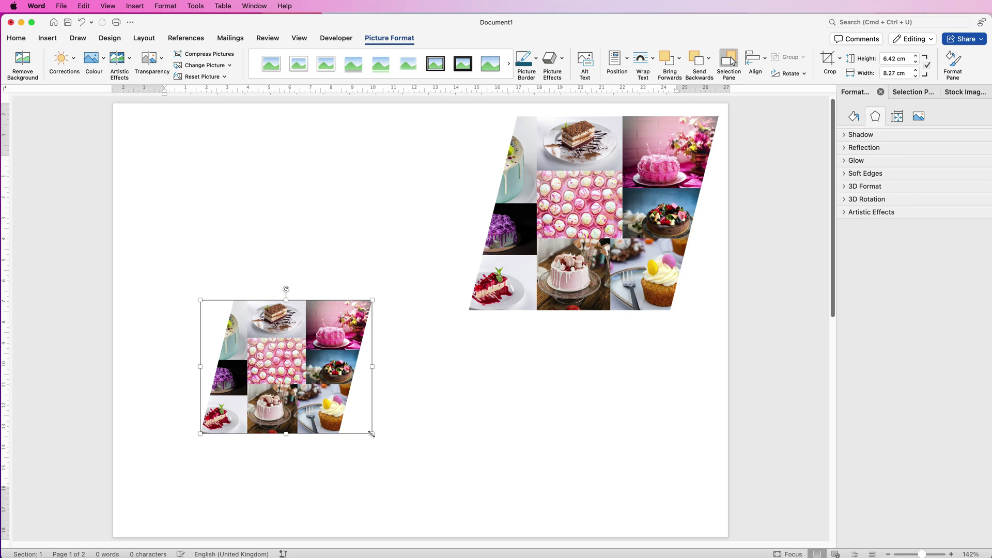
pyautogui.moveTo(371, 434); pyautogui.dragTo(428, 477)
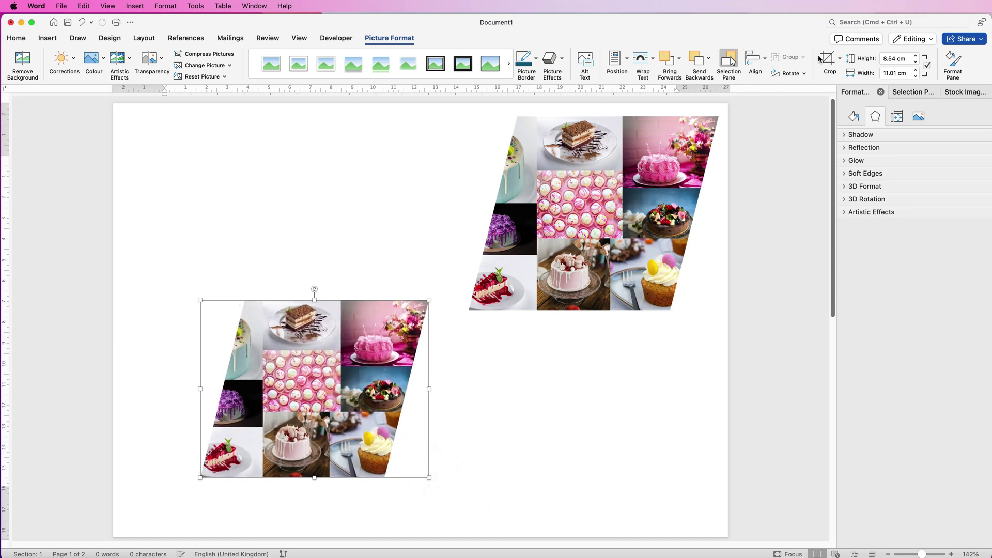
# Crop the smaller collage on the page's lower left to an oval shape with a 1:1 aspect ratio to form a circle
pyautogui.click(841, 59)
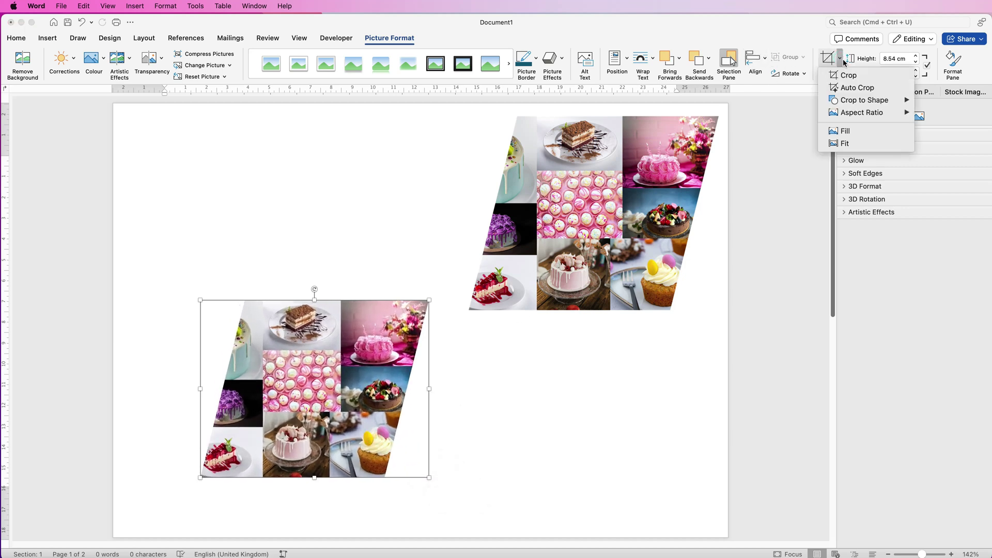
pyautogui.moveTo(874, 103)
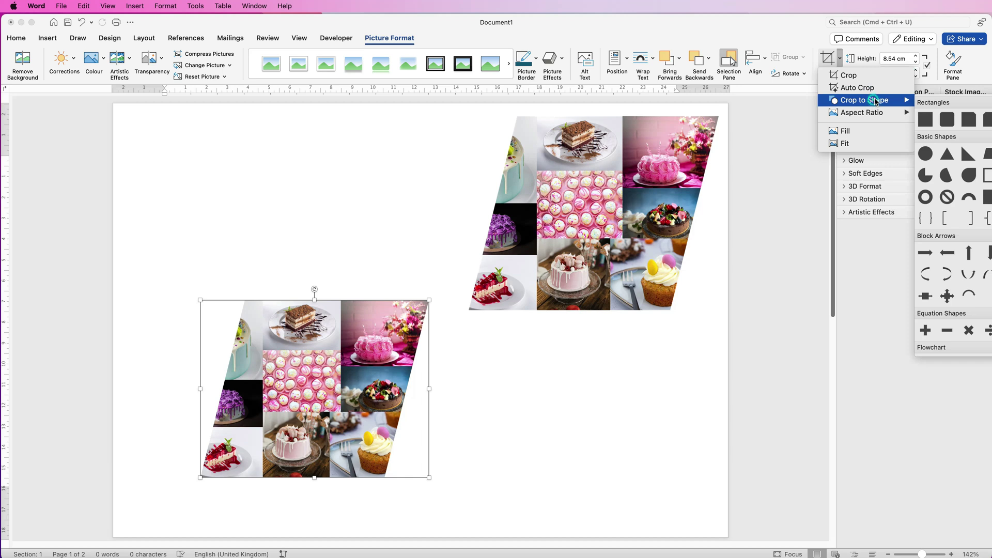
pyautogui.click(925, 154)
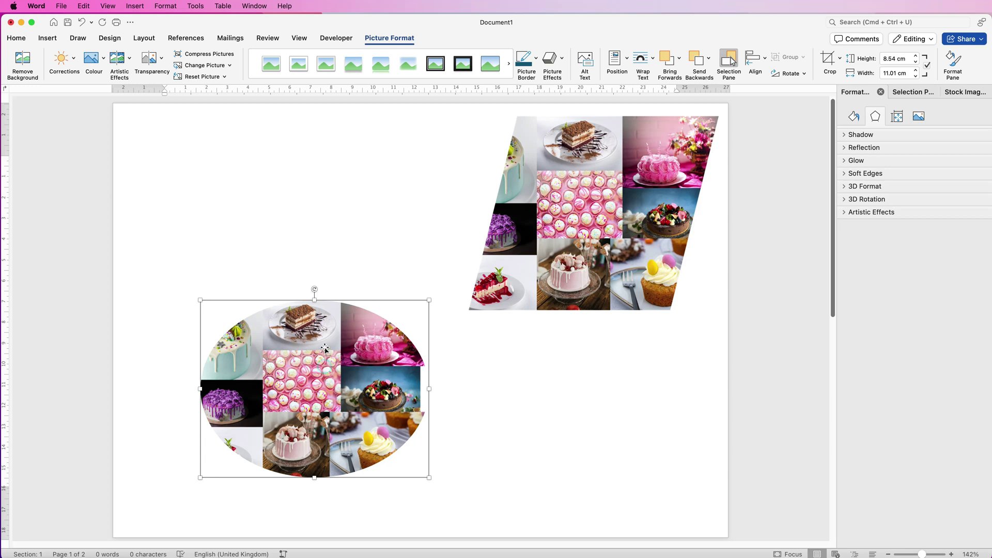
pyautogui.click(839, 58)
pyautogui.moveTo(862, 115)
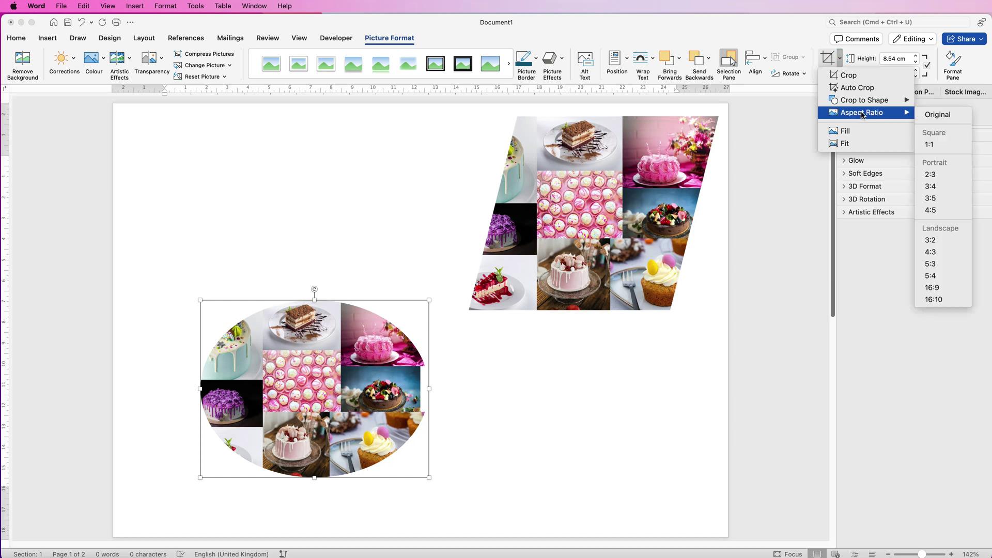
pyautogui.click(928, 144)
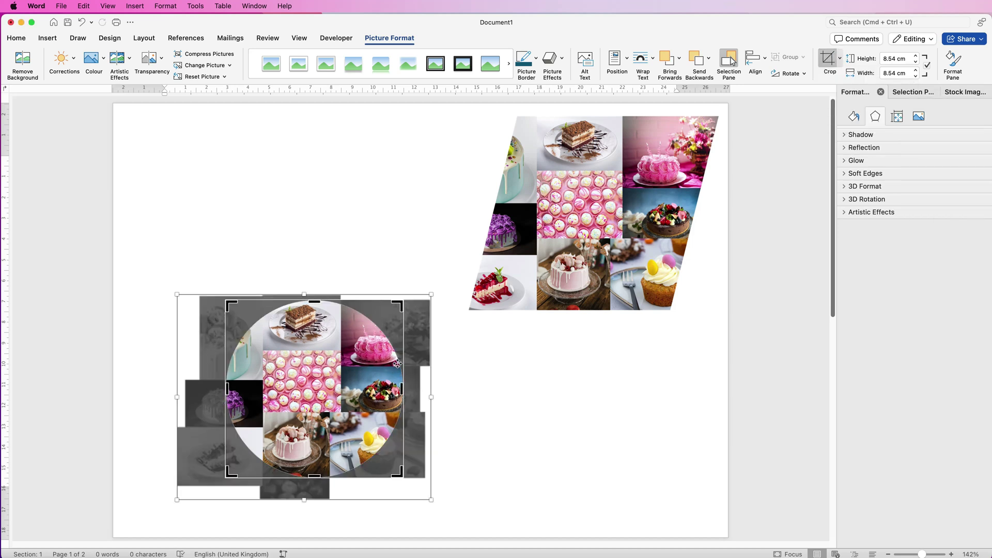
pyautogui.press('Escape')
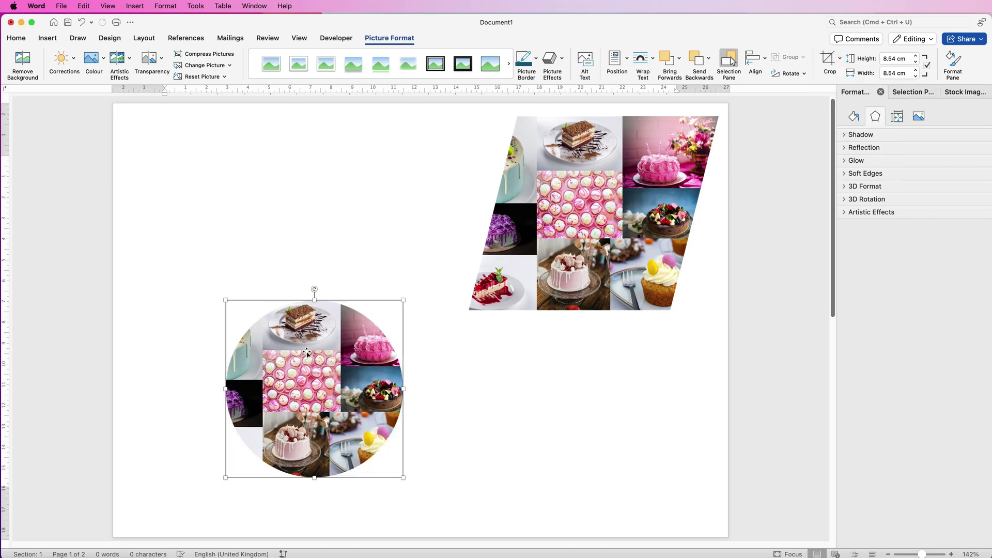
# Scale the circular collage to about 10.11 by 10.11 cm and place it in the upper left of the page
pyautogui.moveTo(321, 385); pyautogui.dragTo(265, 385)
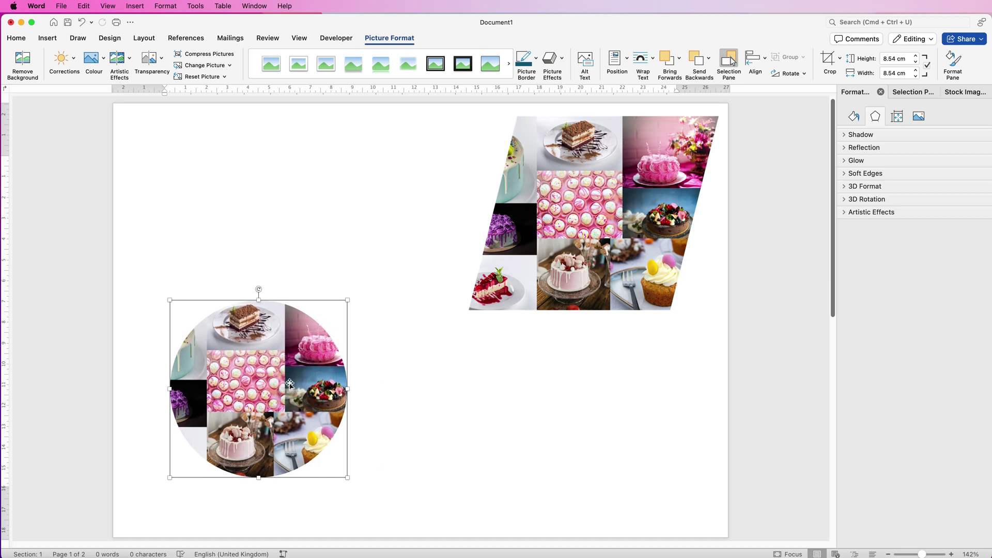
pyautogui.moveTo(347, 299); pyautogui.dragTo(384, 258)
pyautogui.moveTo(288, 407); pyautogui.dragTo(296, 263)
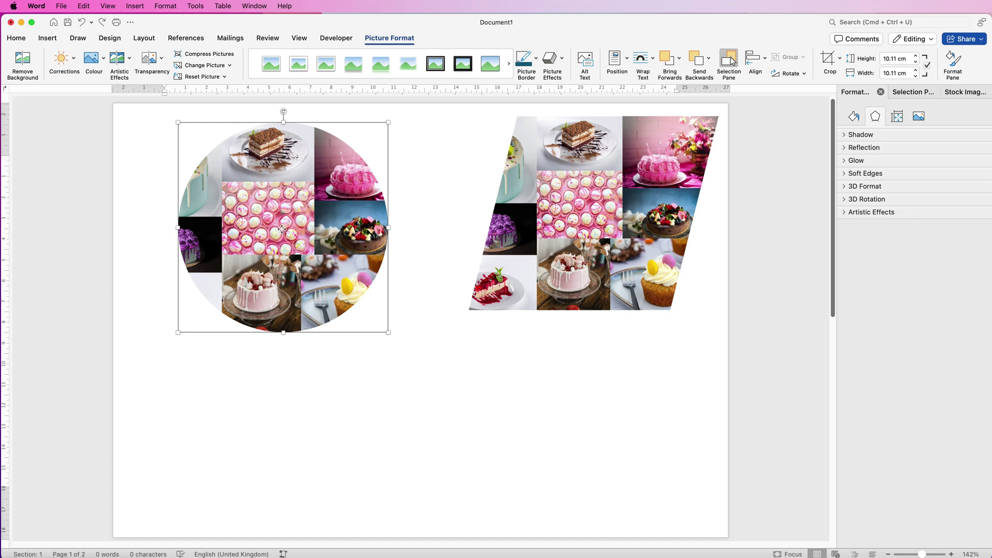
# Duplicate the circular collage directly below the original and crop the copy to an isosceles triangle
pyautogui.moveTo(277, 225); pyautogui.dragTo(289, 397)
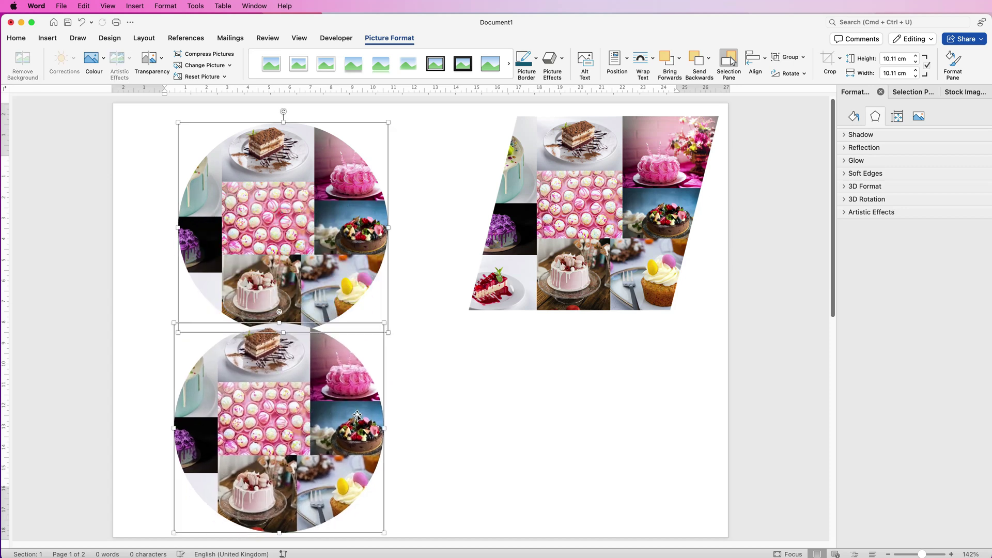
pyautogui.click(397, 402)
pyautogui.click(336, 411)
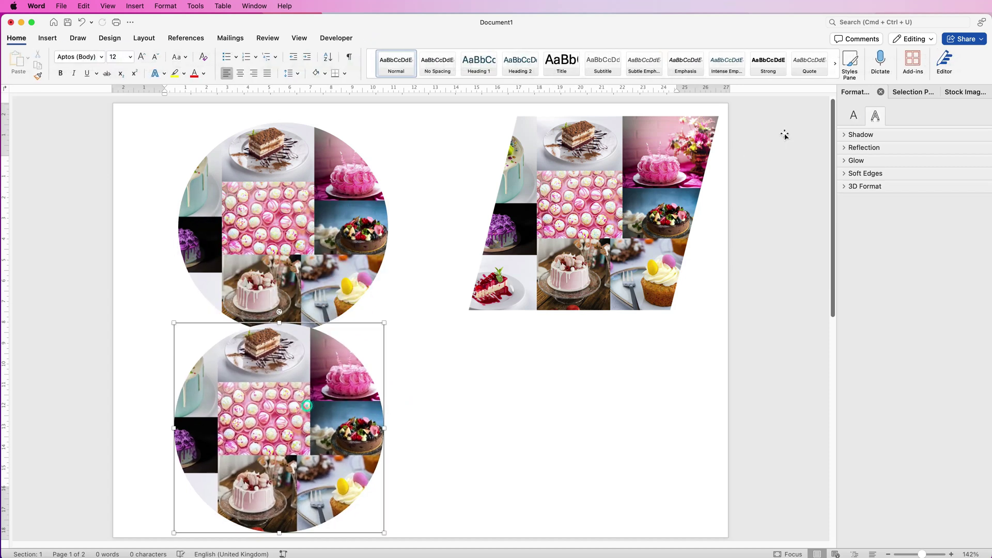
pyautogui.click(839, 58)
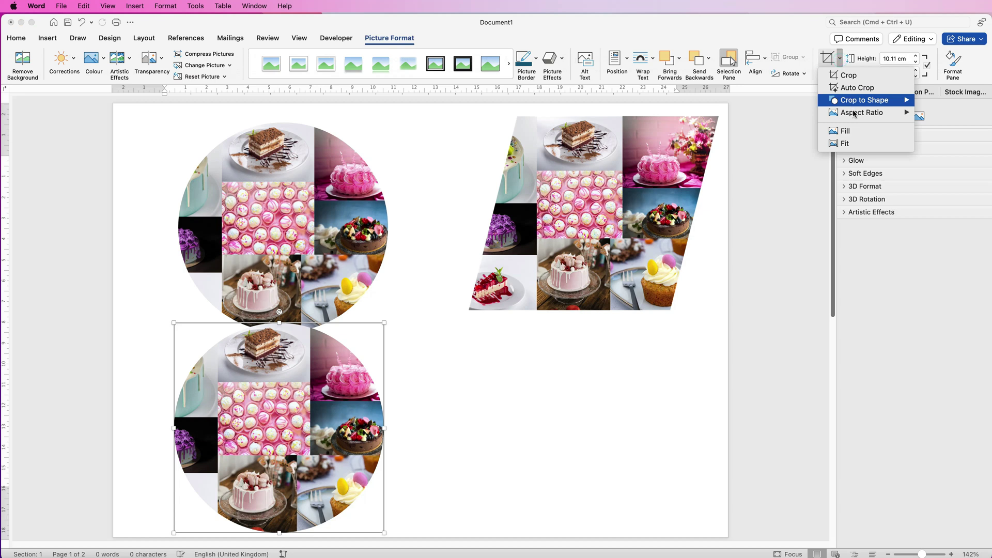
pyautogui.moveTo(857, 103)
pyautogui.click(947, 158)
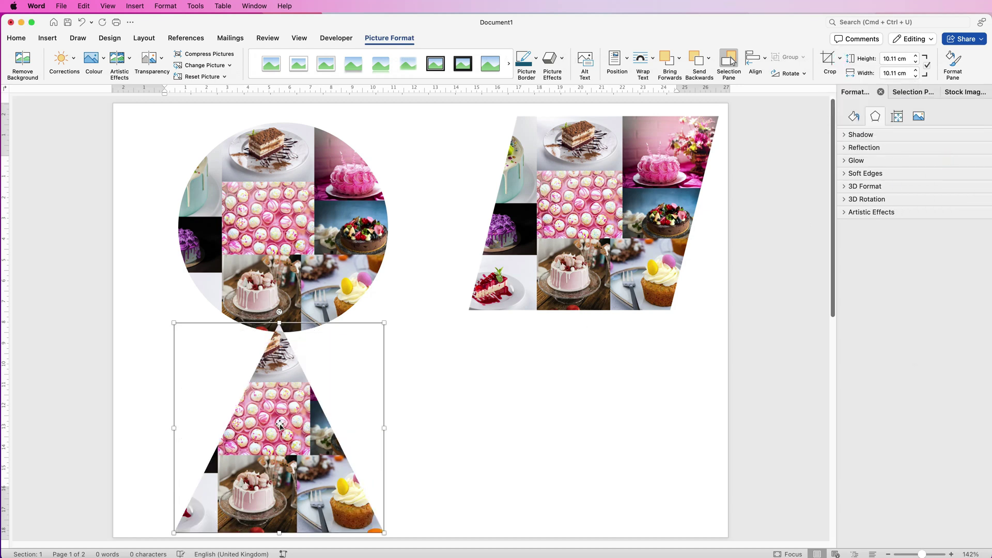
# Duplicate the triangular collage to the page's lower right, crop the copy to a pentagon and nudge it into place
pyautogui.moveTo(279, 428); pyautogui.dragTo(589, 416)
pyautogui.click(426, 415)
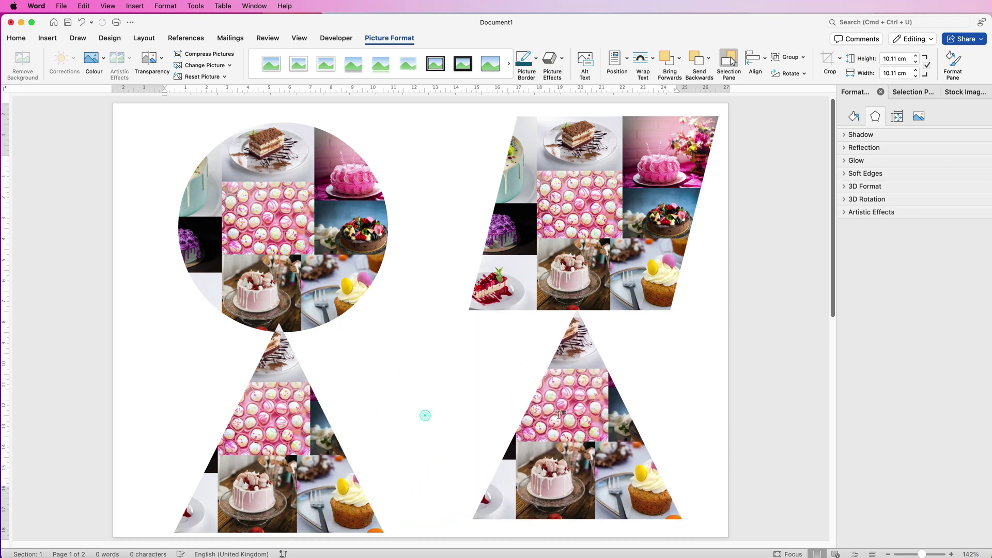
pyautogui.click(577, 414)
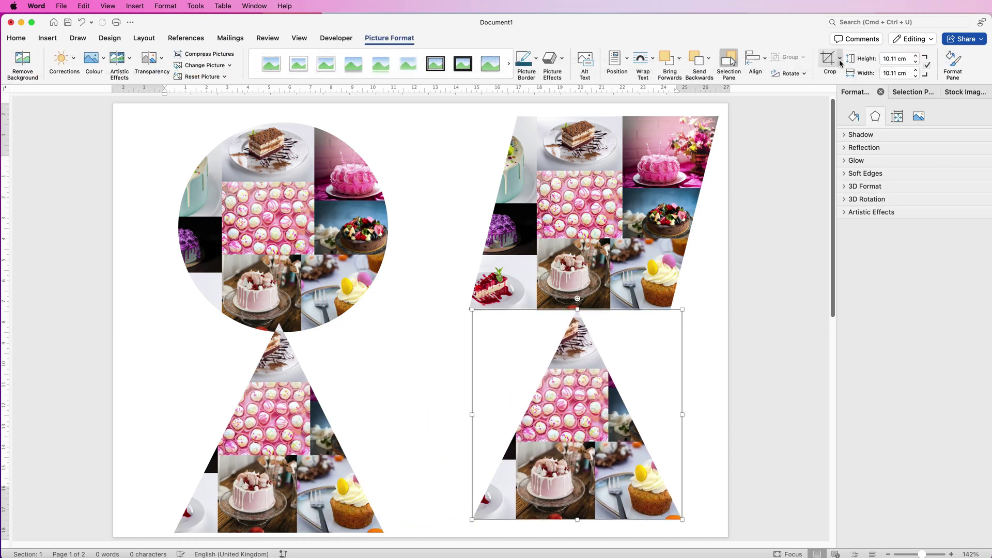
pyautogui.click(839, 59)
pyautogui.moveTo(896, 103)
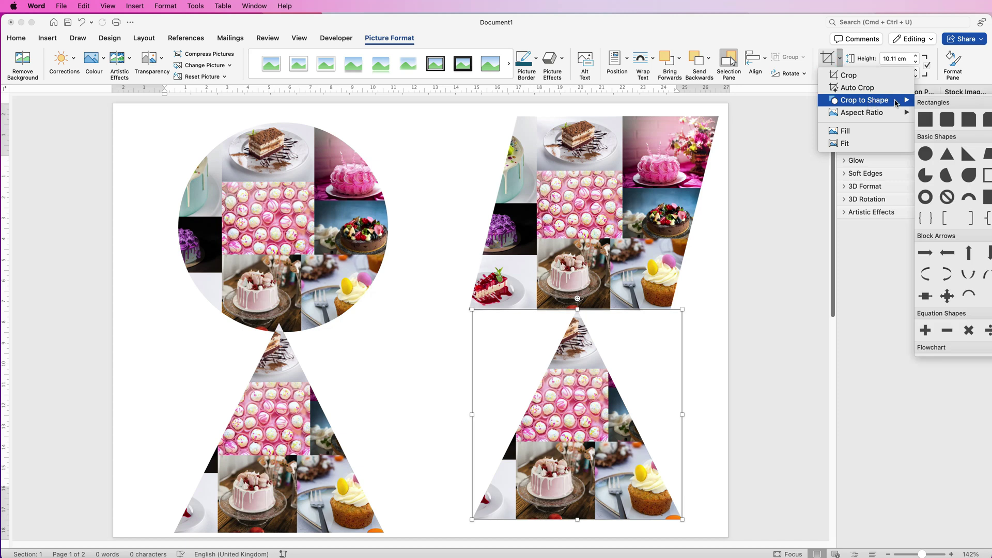
pyautogui.click(991, 153)
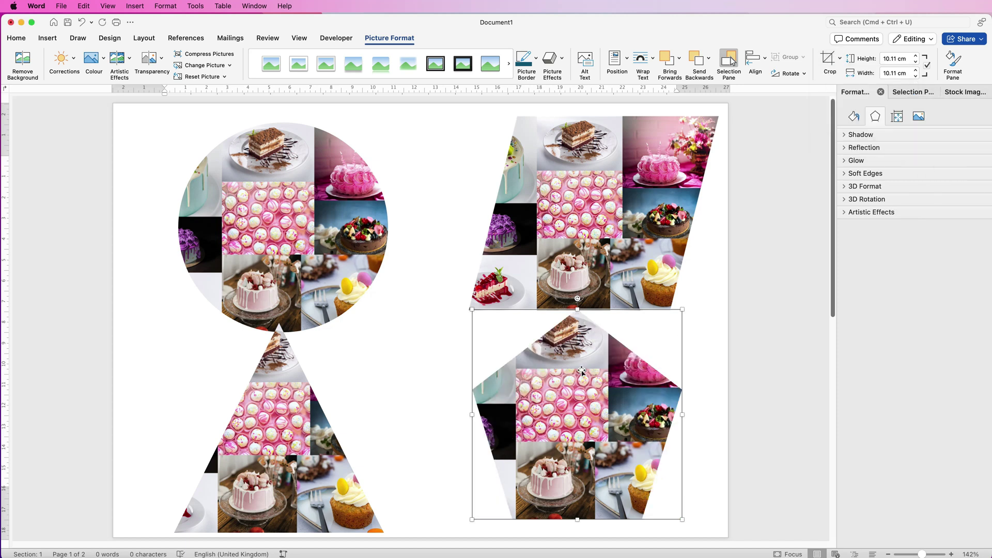
pyautogui.moveTo(562, 413)
pyautogui.mouseDown()
pyautogui.moveTo(568, 380)
pyautogui.moveTo(568, 414)
pyautogui.mouseUp()
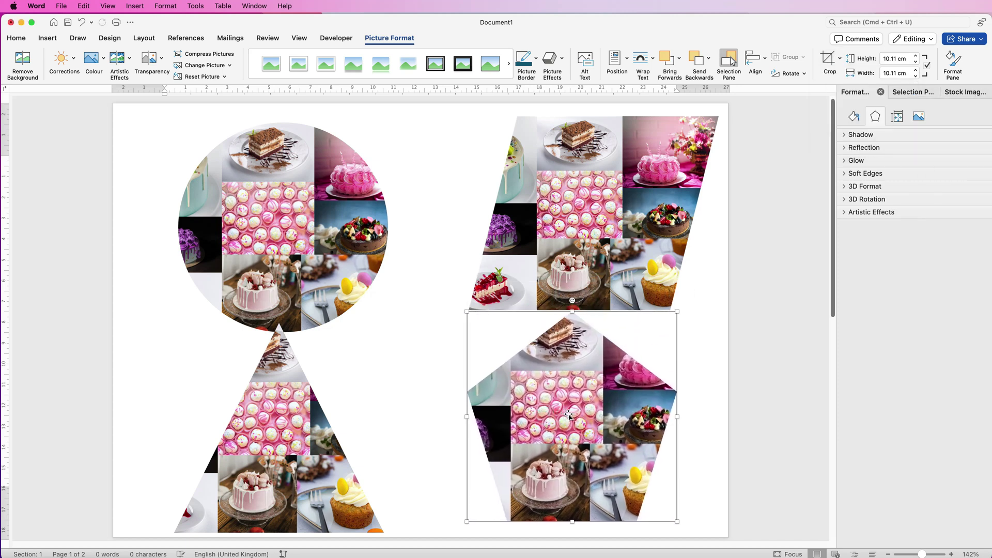
# Replace the wide parallelogram collage with a square-proportioned one and resize it to 8 by 8 cm above the pentagon
pyautogui.moveTo(627, 199); pyautogui.dragTo(594, 199)
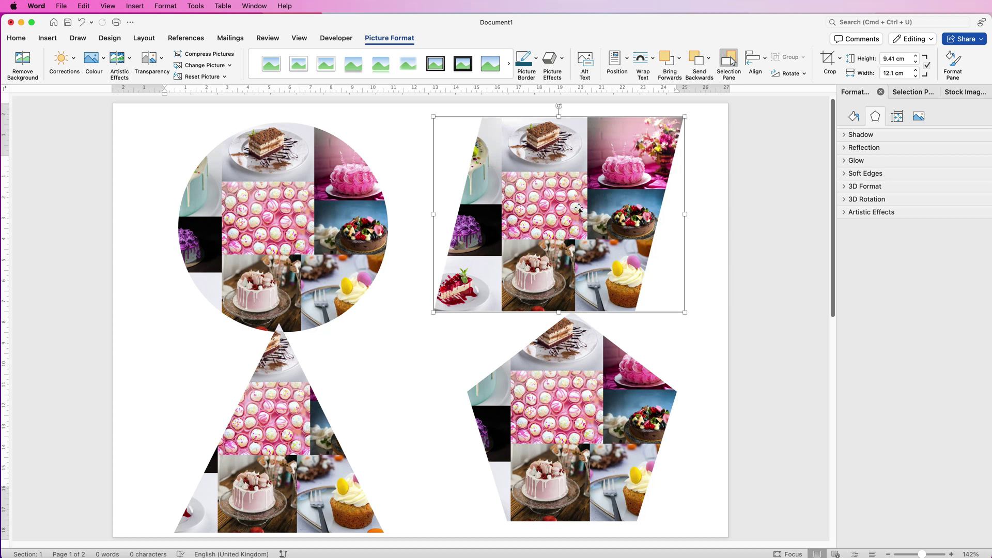
pyautogui.press('super+z')
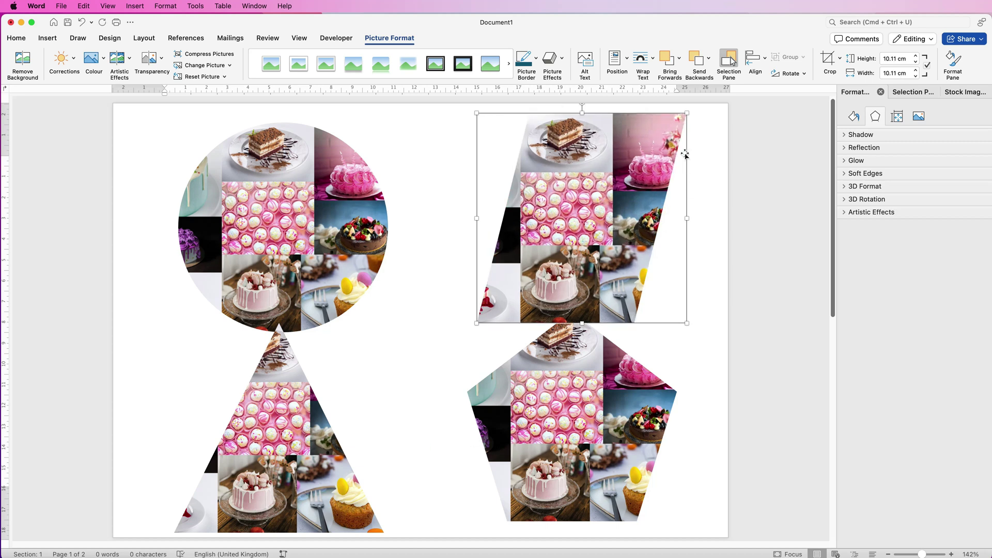
pyautogui.click(907, 59)
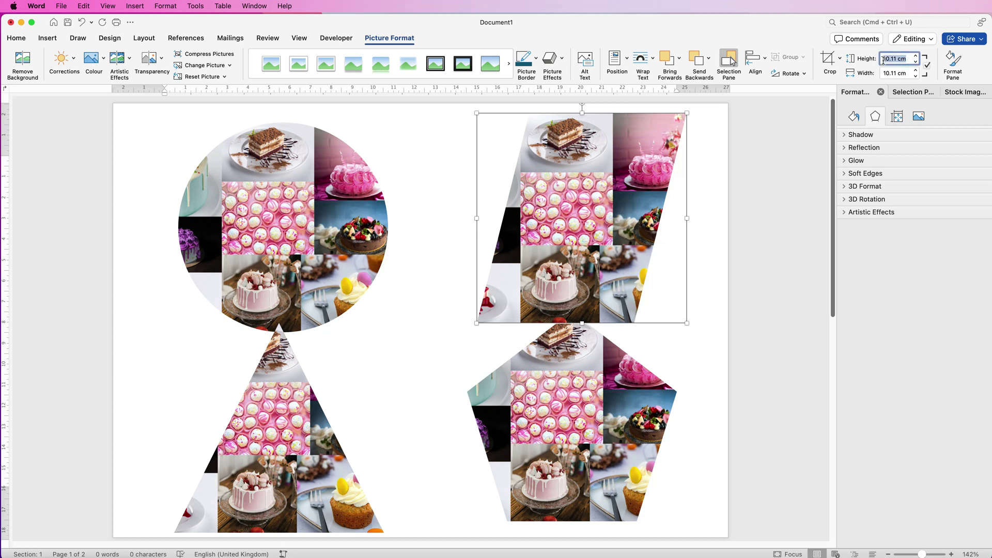
pyautogui.write('8')
pyautogui.press('Return')
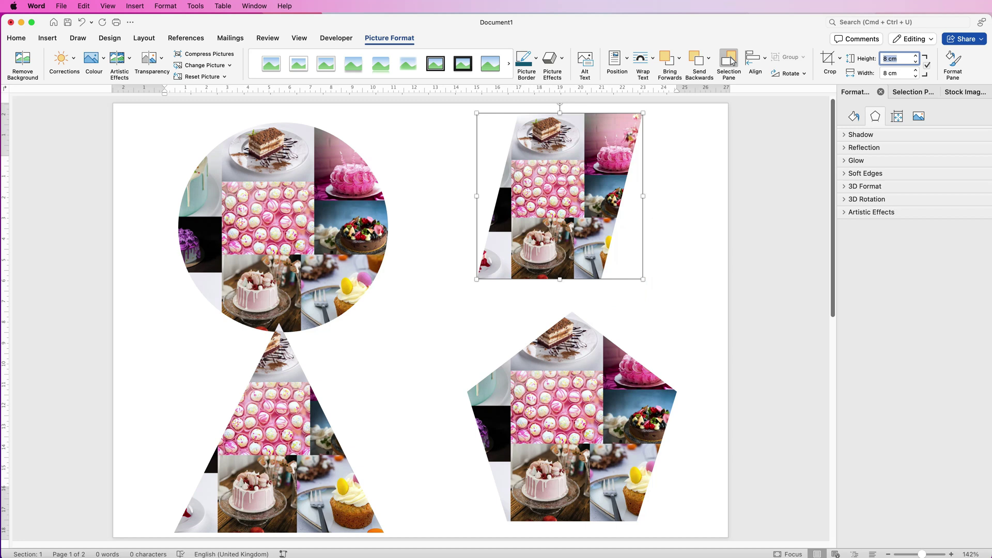
pyautogui.moveTo(569, 188)
pyautogui.mouseDown()
pyautogui.moveTo(560, 213)
pyautogui.moveTo(565, 204)
pyautogui.mouseUp()
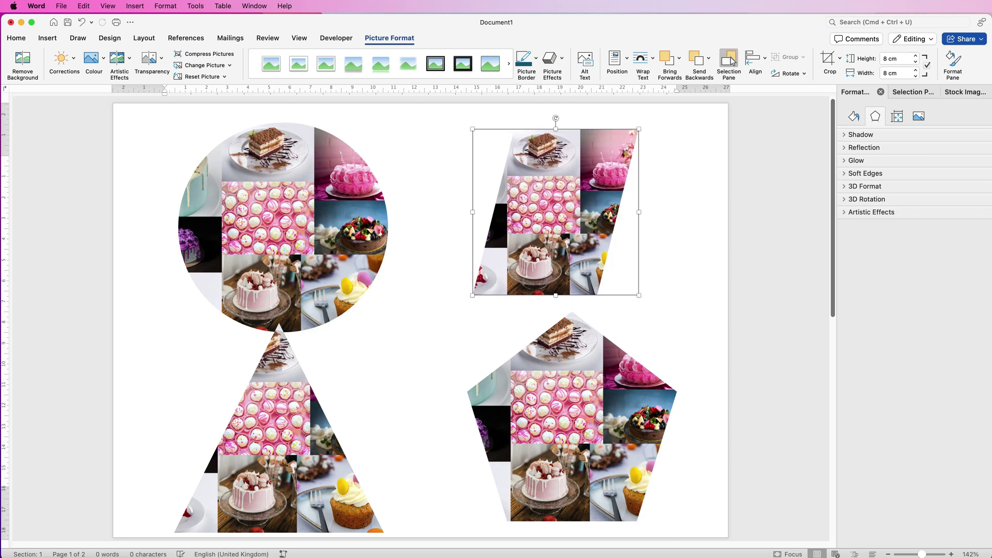
# Resize the circular collage to 8 by 8 cm
pyautogui.click(289, 219)
pyautogui.click(894, 58)
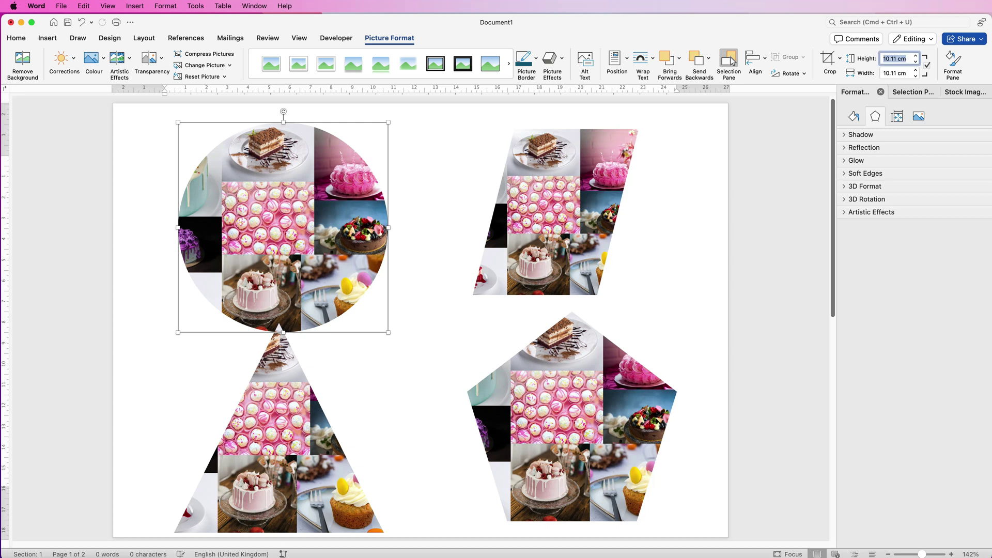
pyautogui.write('8')
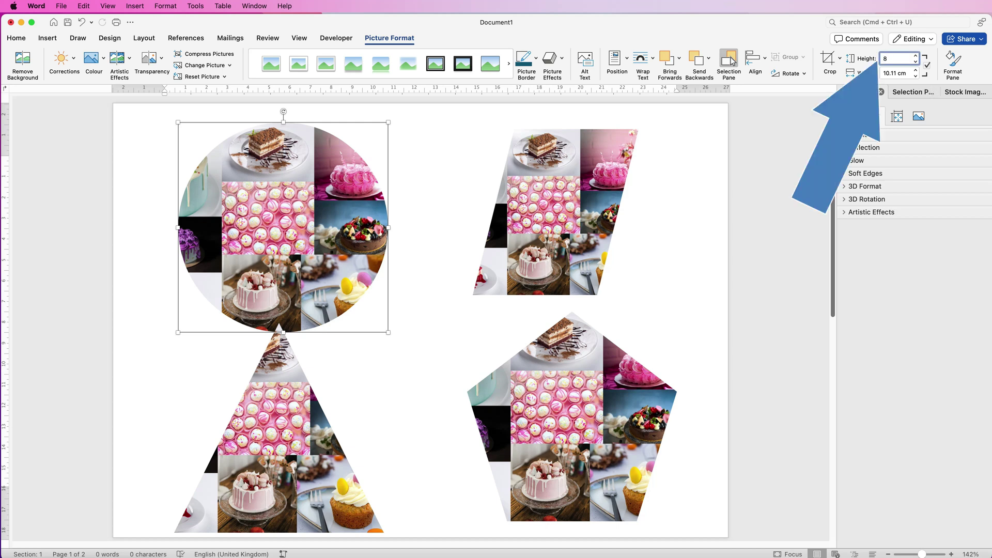
pyautogui.press('Return')
# Resize the pentagon and triangle collages to 8 by 8 cm each
pyautogui.press('Tab')
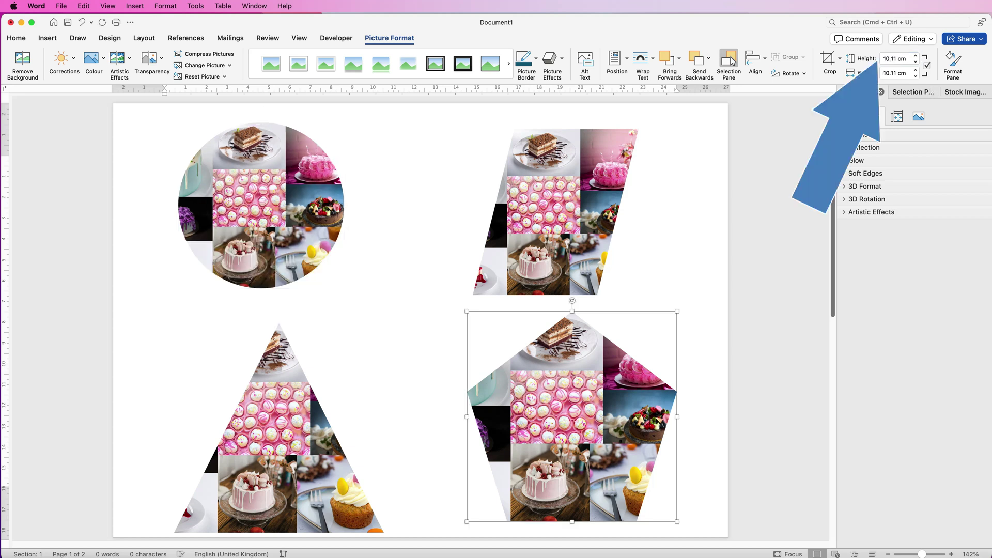
pyautogui.hotkey('shift', 'Tab')
pyautogui.write('8')
pyautogui.press('Return')
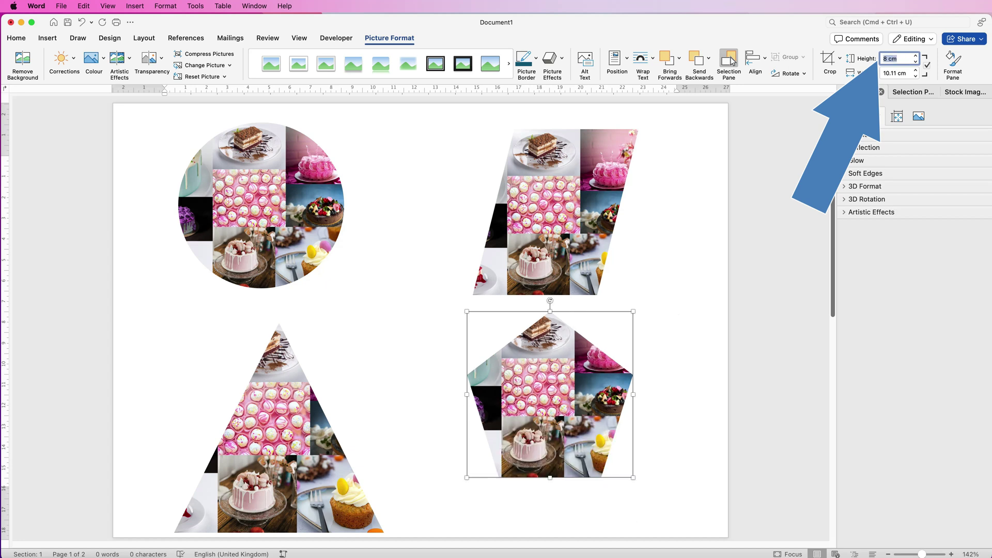
pyautogui.press('Tab')
pyautogui.hotkey('shift', 'Tab')
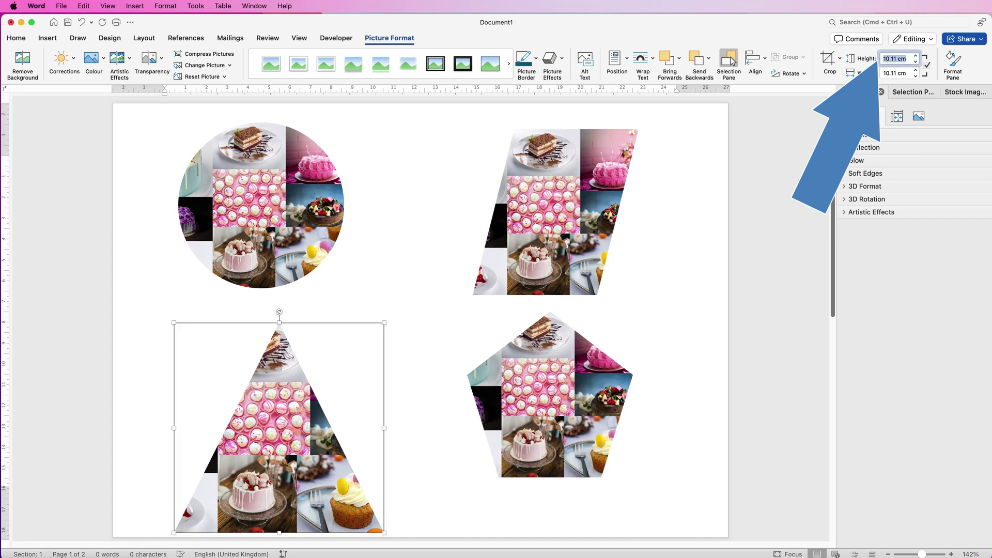
pyautogui.write('8')
pyautogui.press('Return')
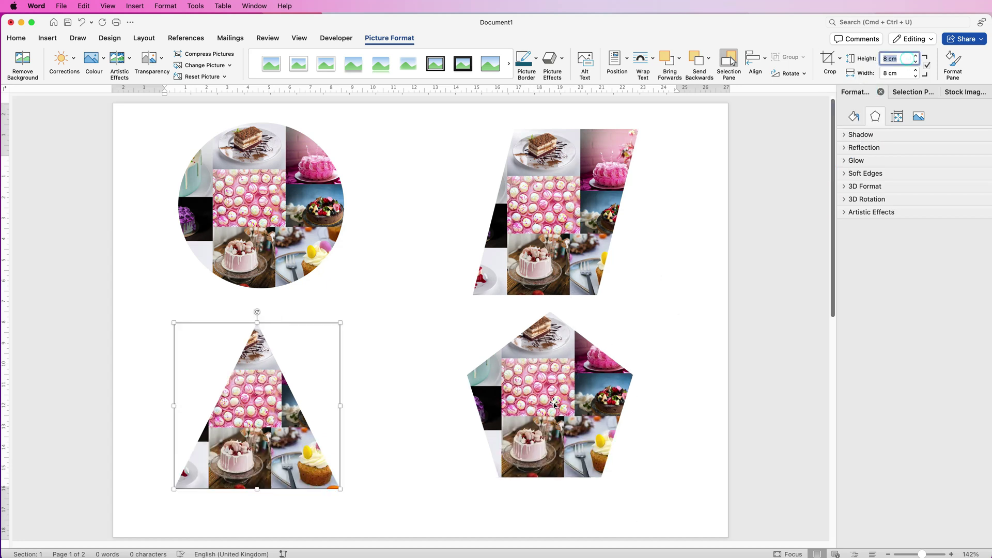
# Shift the parallelogram and pentagon collages slightly right and down, and align the two to their horizontal centre
pyautogui.moveTo(577, 207)
pyautogui.mouseDown()
pyautogui.moveTo(576, 394)
pyautogui.moveTo(592, 218)
pyautogui.mouseUp()
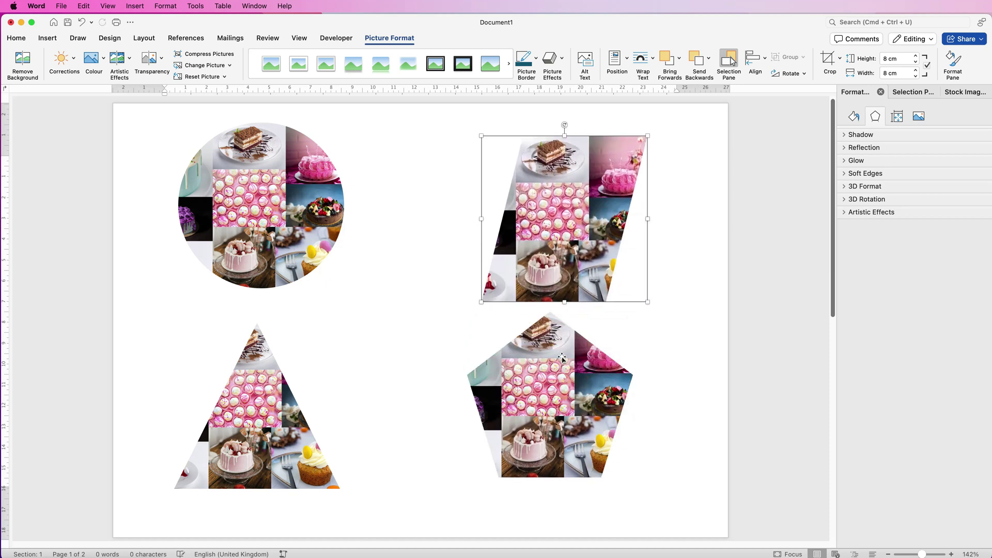
pyautogui.moveTo(570, 383); pyautogui.dragTo(583, 392)
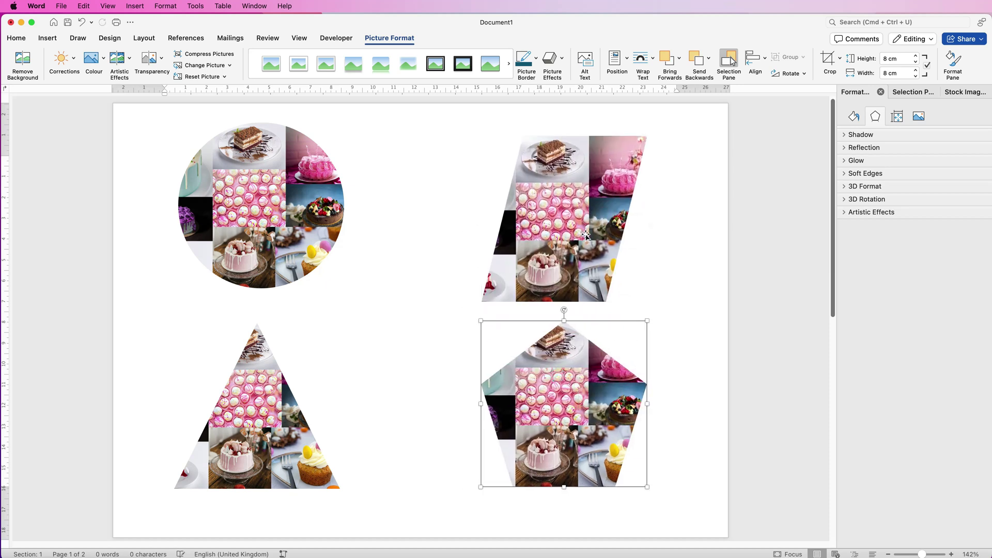
pyautogui.keyDown('shift'); pyautogui.click(583, 246); pyautogui.keyUp('shift')
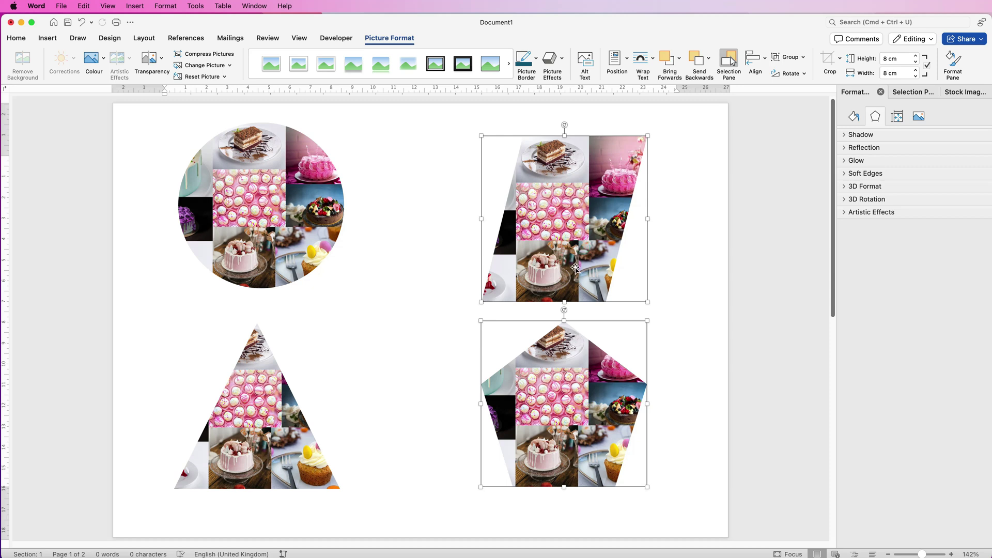
pyautogui.click(765, 63)
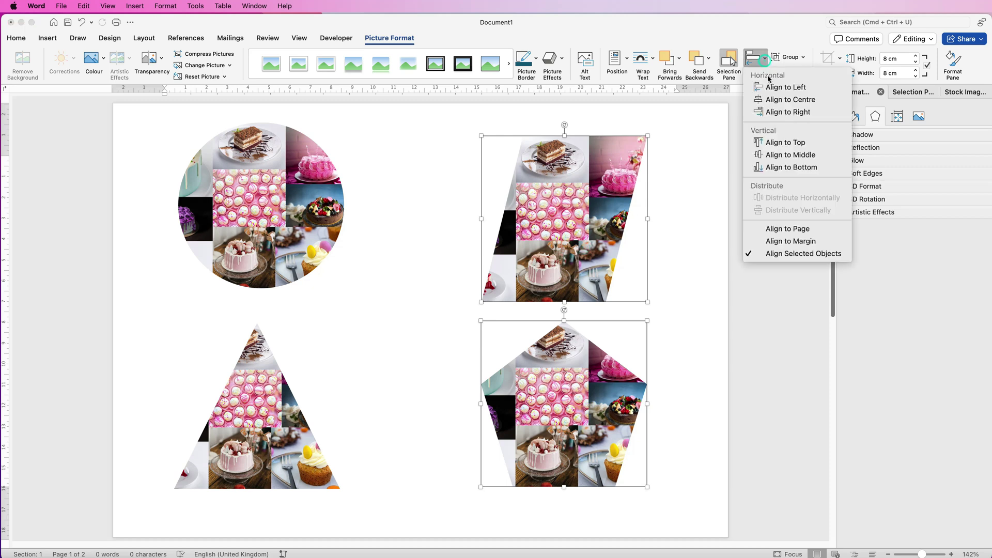
pyautogui.click(774, 98)
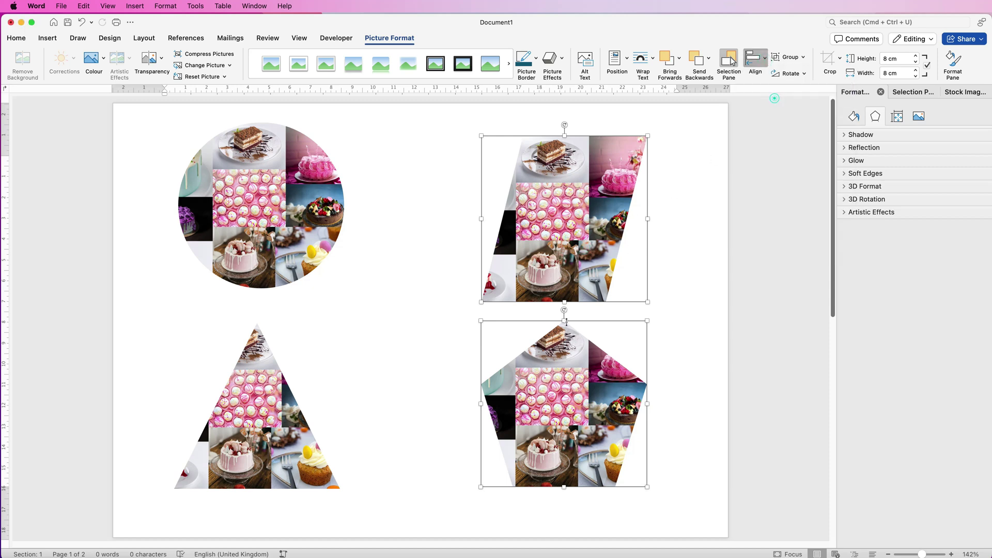
# Align the circular and triangular collages to each other's horizontal centre
pyautogui.click(256, 394)
pyautogui.keyDown('shift'); pyautogui.click(268, 232); pyautogui.keyUp('shift')
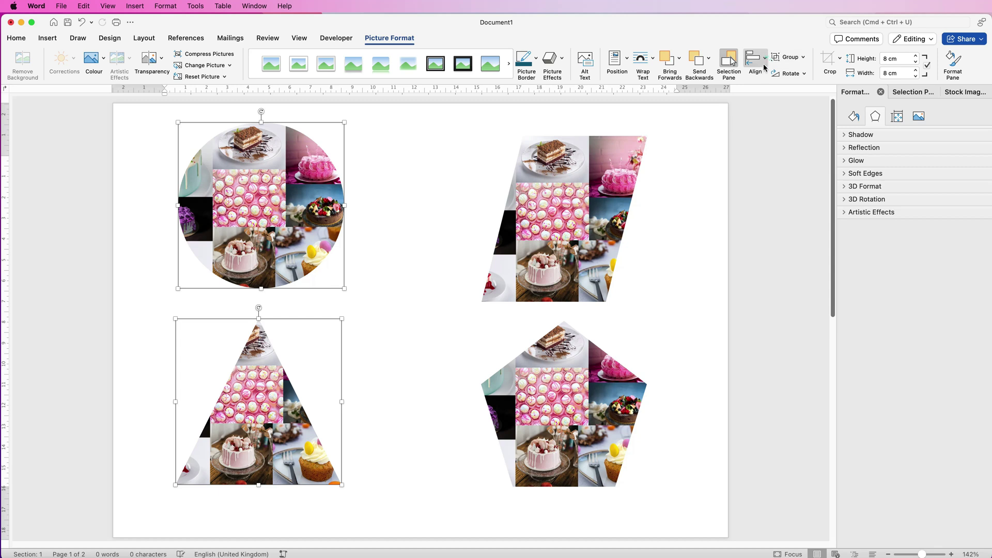
pyautogui.click(766, 58)
pyautogui.click(773, 99)
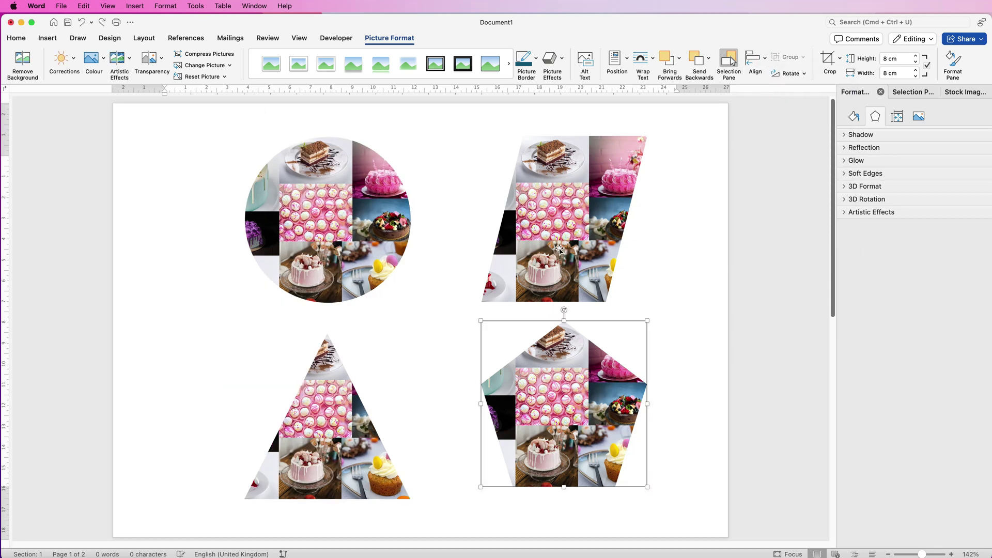
# Move the parallelogram and pentagon collages together, closer to the circle and triangle and slightly lower on the page
pyautogui.keyDown('shift'); pyautogui.click(559, 248); pyautogui.keyUp('shift')
pyautogui.moveTo(559, 247); pyautogui.dragTo(519, 262)
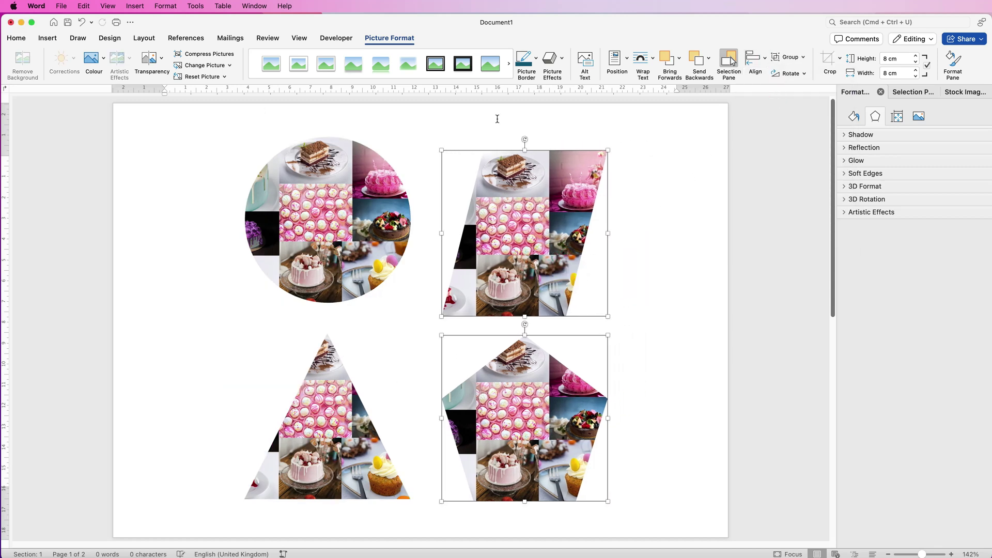
pyautogui.click(645, 256)
# Align the pentagon and triangle collages to their bottom edges
pyautogui.click(518, 437)
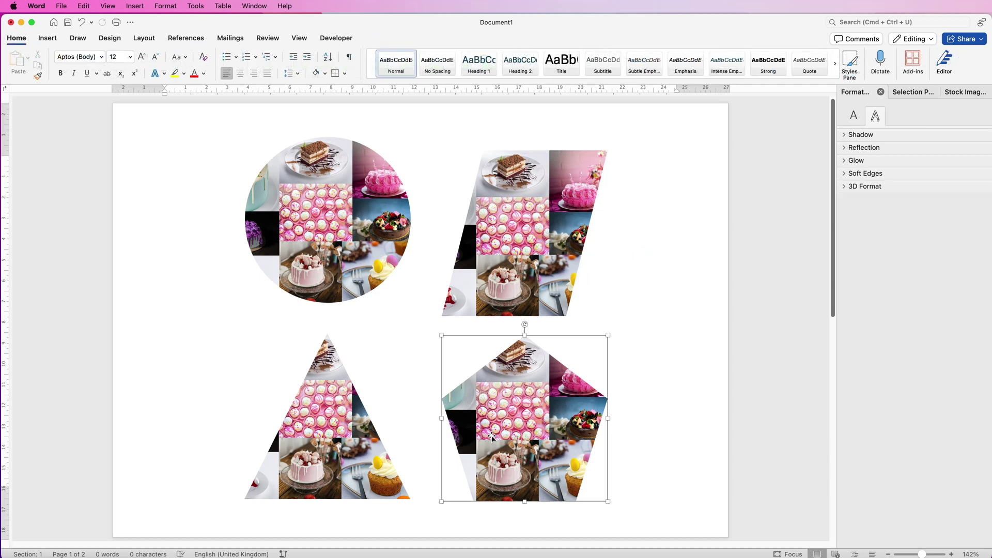
pyautogui.keyDown('shift'); pyautogui.click(361, 451); pyautogui.keyUp('shift')
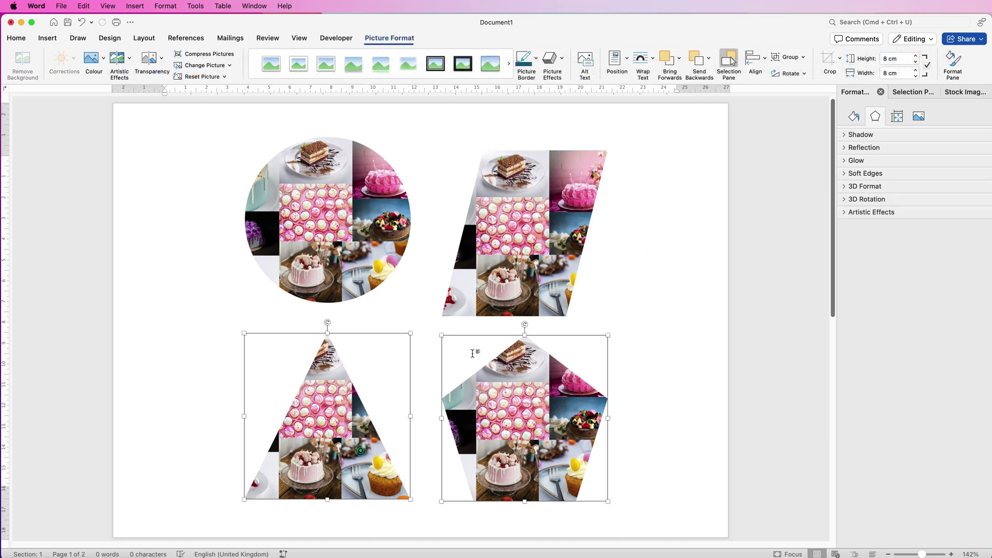
pyautogui.click(765, 60)
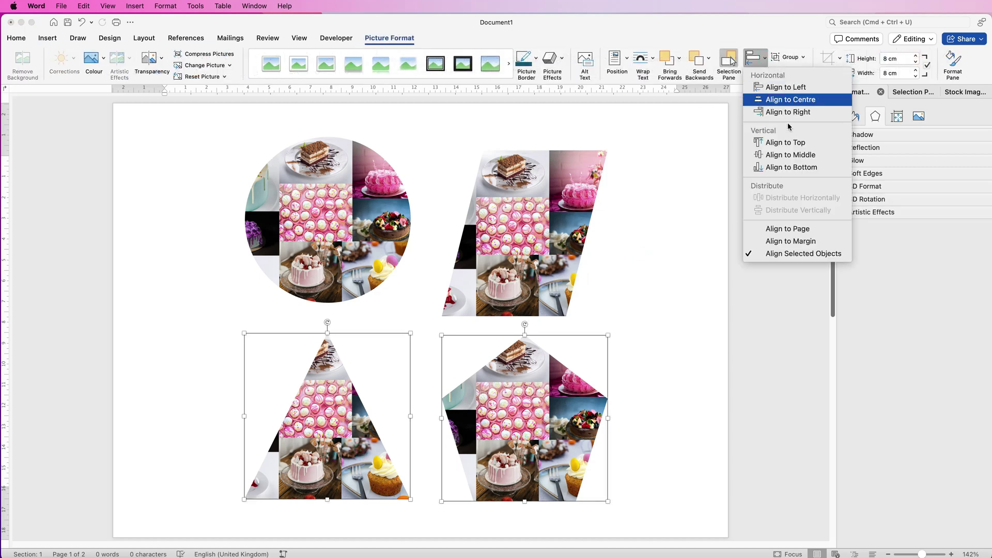
pyautogui.click(781, 170)
# Align the parallelogram and circular collages to their top edges
pyautogui.click(517, 188)
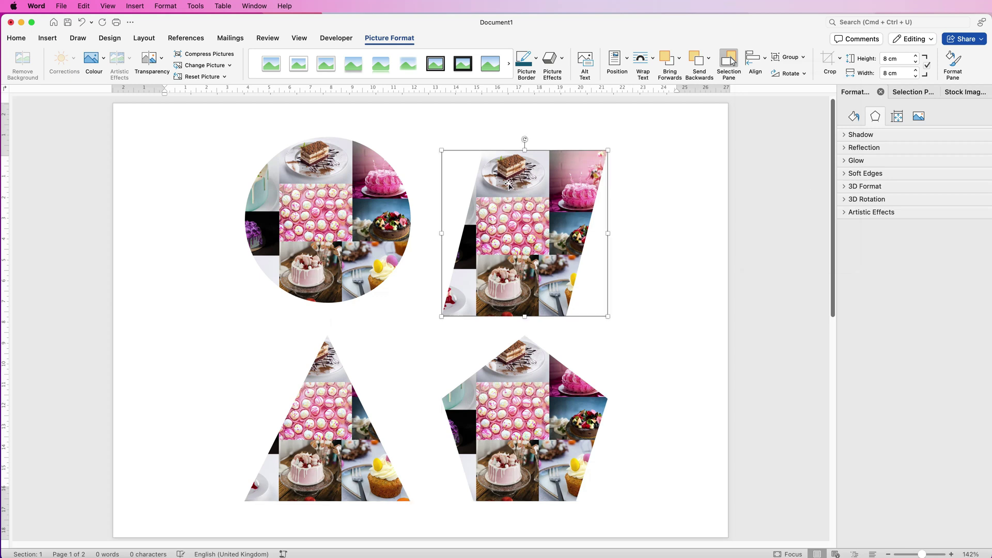
pyautogui.keyDown('shift'); pyautogui.click(366, 193); pyautogui.keyUp('shift')
pyautogui.click(766, 60)
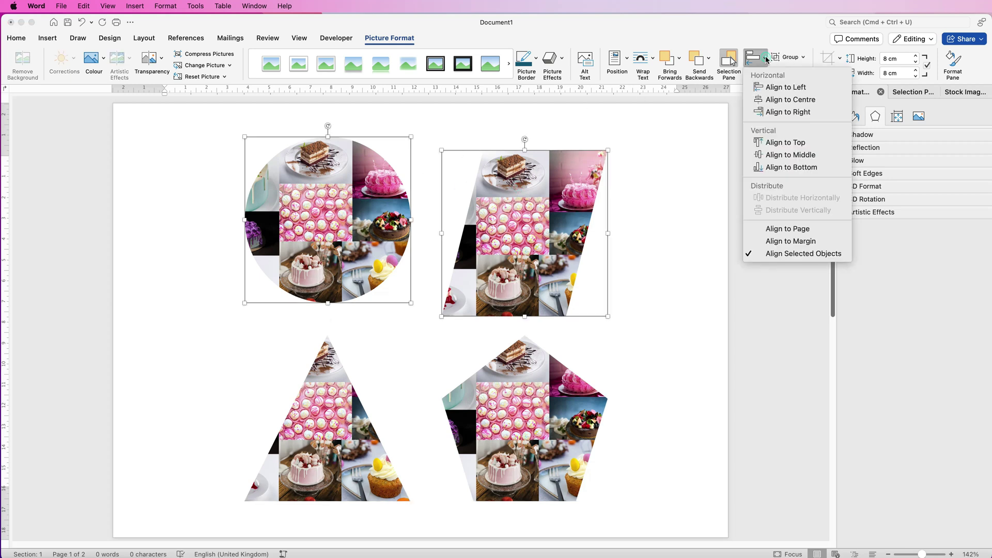
pyautogui.click(775, 140)
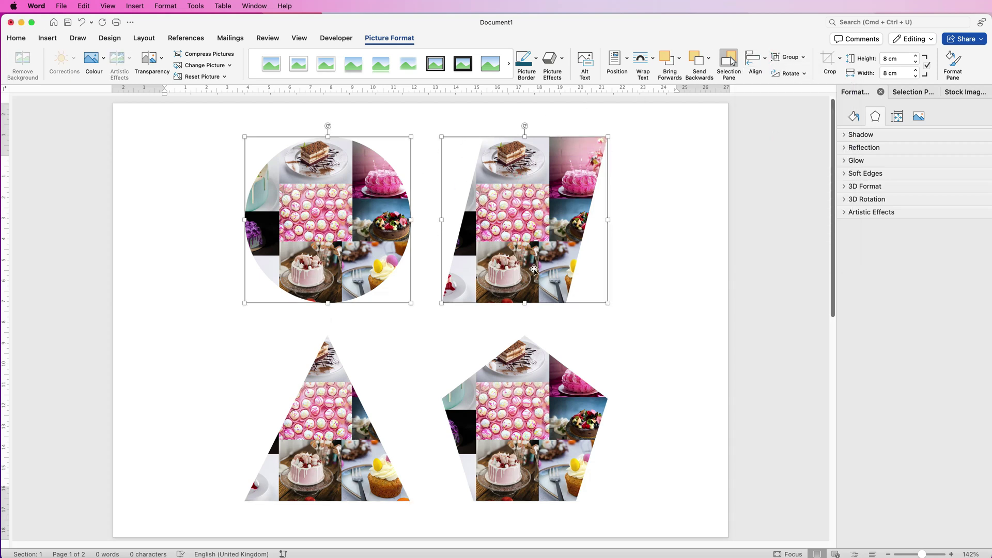
# Group all four shaped collages and move the group slightly left and down on the page
pyautogui.keyDown('shift'); pyautogui.click(500, 410); pyautogui.keyUp('shift')
pyautogui.keyDown('shift'); pyautogui.click(330, 429); pyautogui.keyUp('shift')
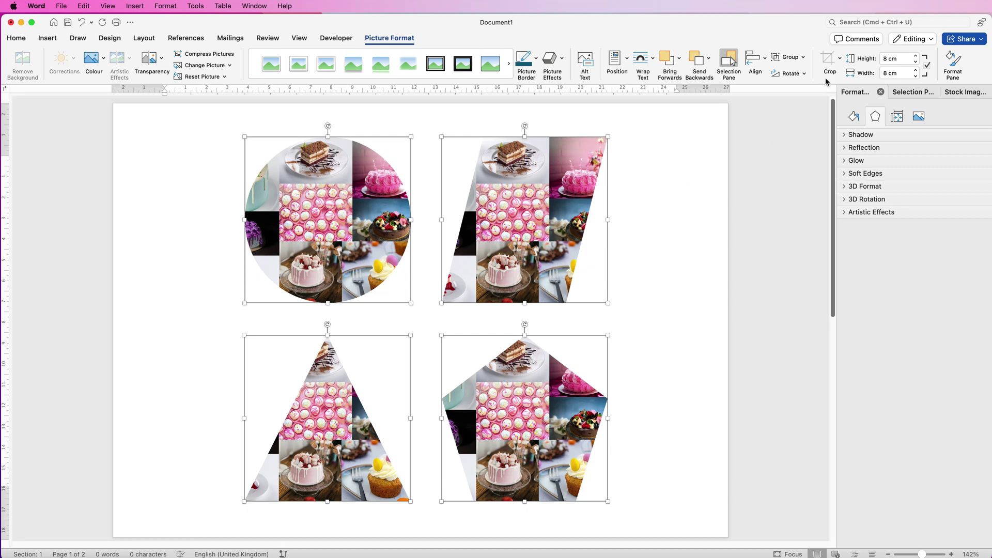
pyautogui.click(798, 57)
pyautogui.click(800, 71)
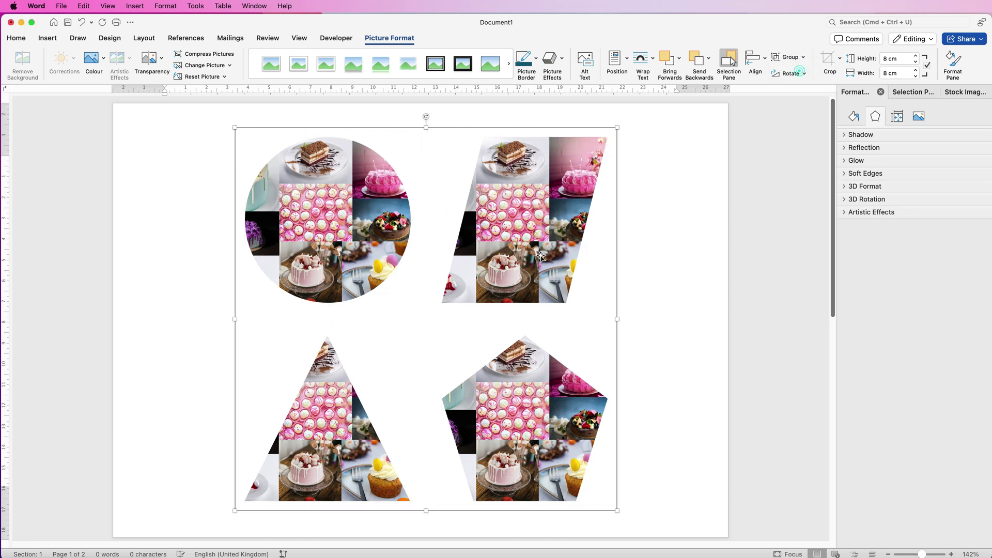
pyautogui.moveTo(541, 255); pyautogui.dragTo(506, 253)
pyautogui.click(669, 358)
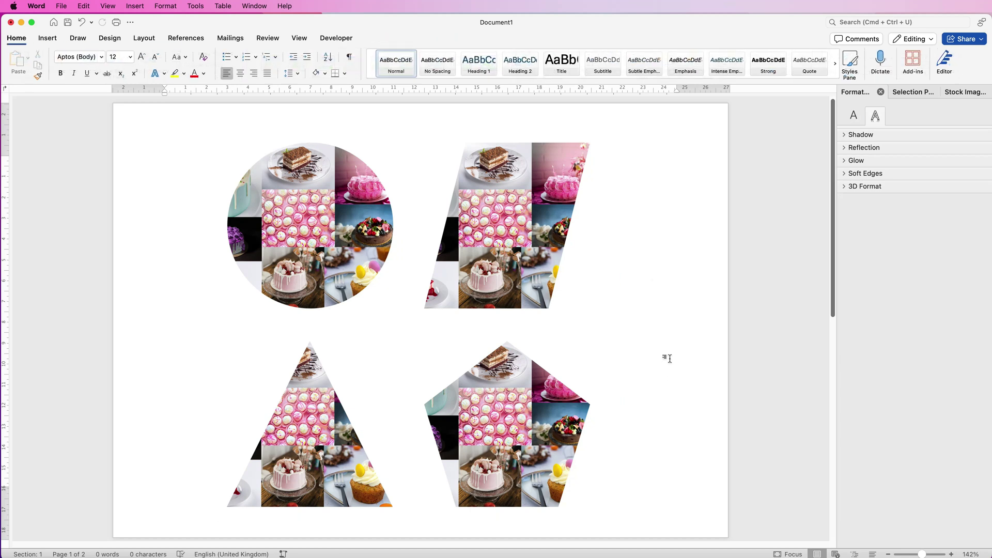